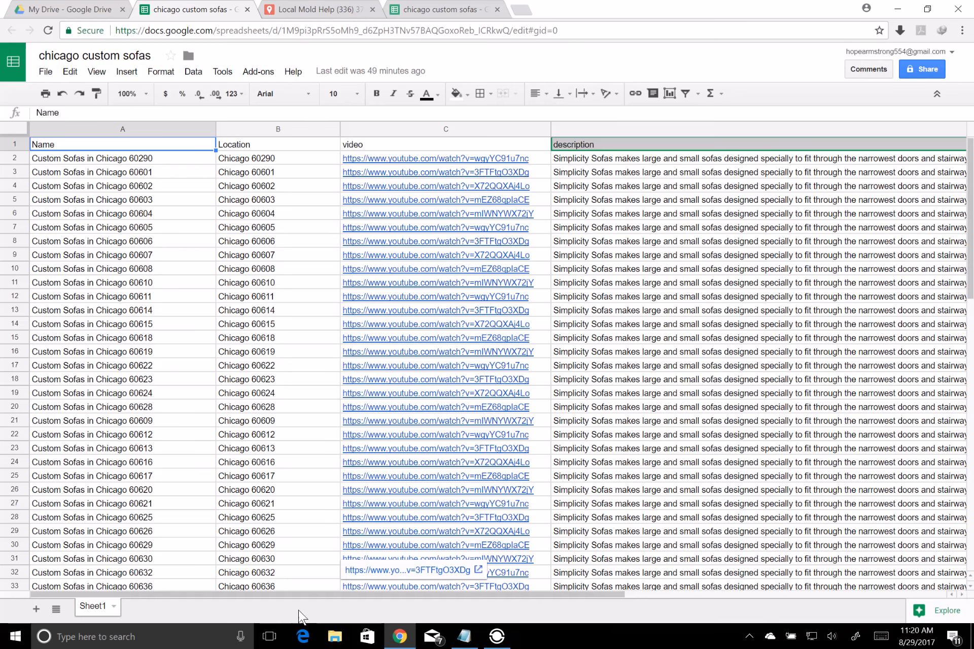
Examine the name, location, video and description columns of the chicago custom sofas sheet down to its last rows
left_click_drag(294, 595, 618, 588)
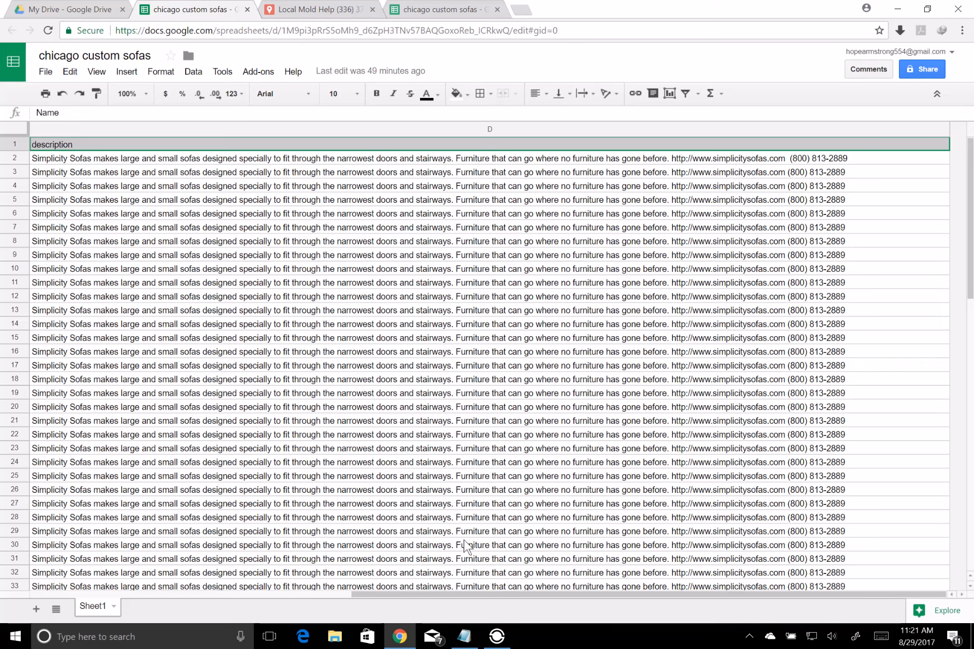
left_click_drag(441, 596, 71, 591)
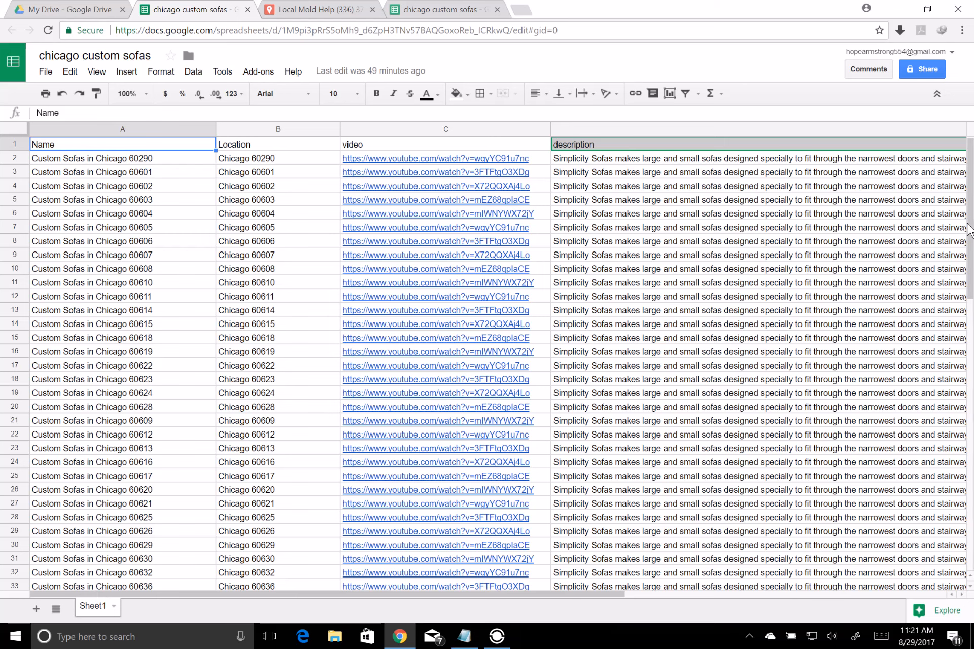
left_click_drag(971, 248, 970, 507)
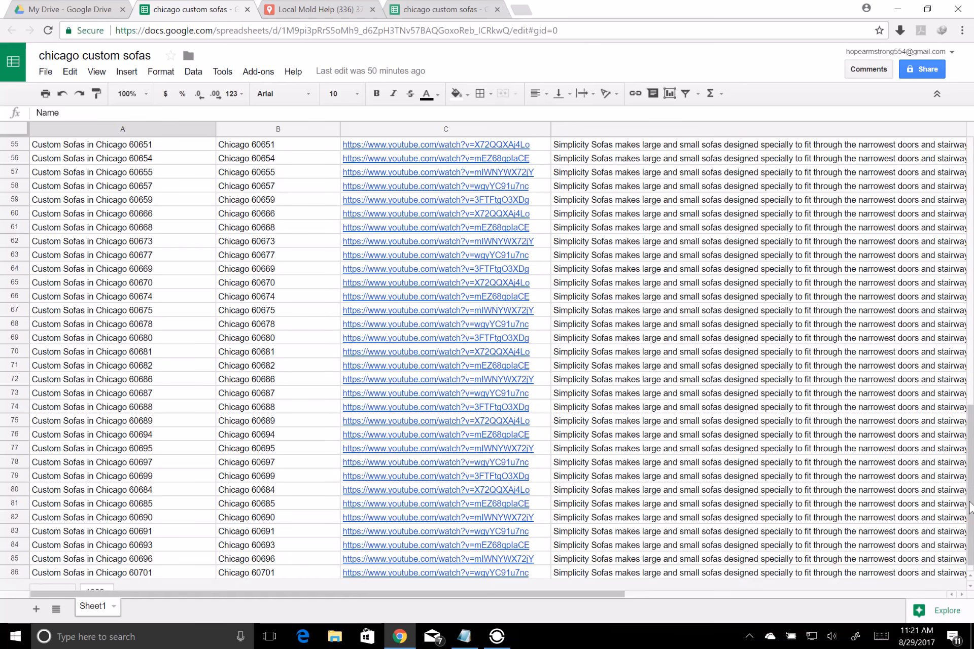
left_click_drag(970, 508, 941, 412)
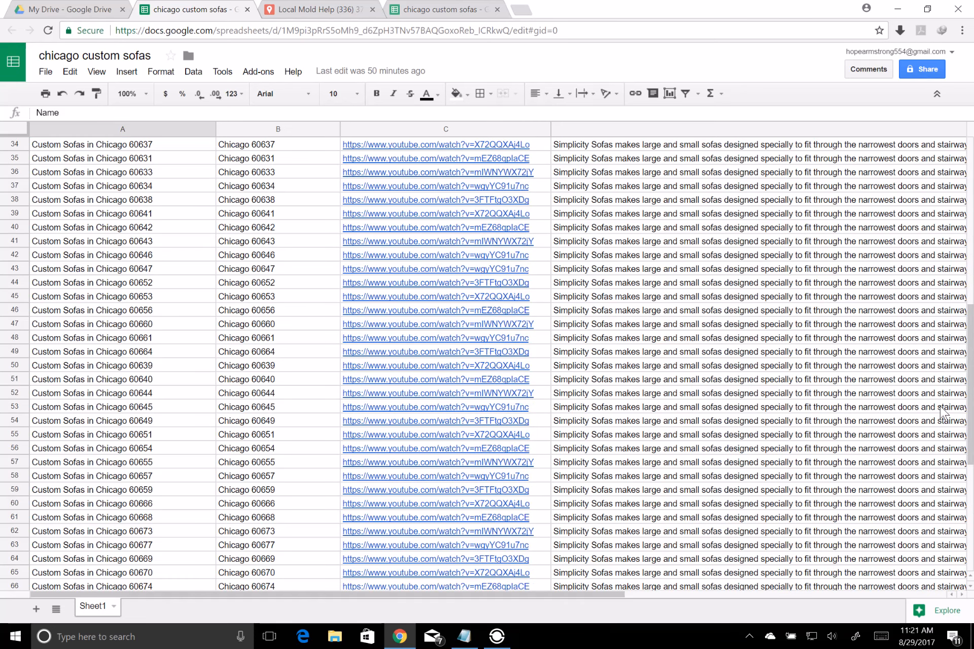
scroll(940, 411, "down", 2)
scroll(942, 416, "up", 12)
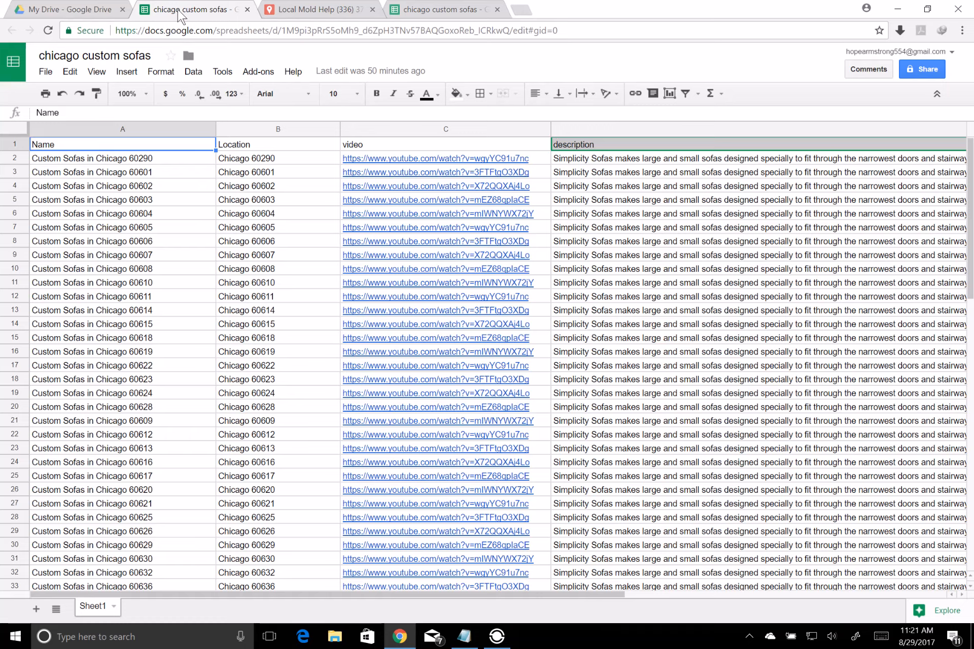
Open the Custom Sofas spreadsheet from My Drive, examine its city-based rows, and close it
left_click(76, 9)
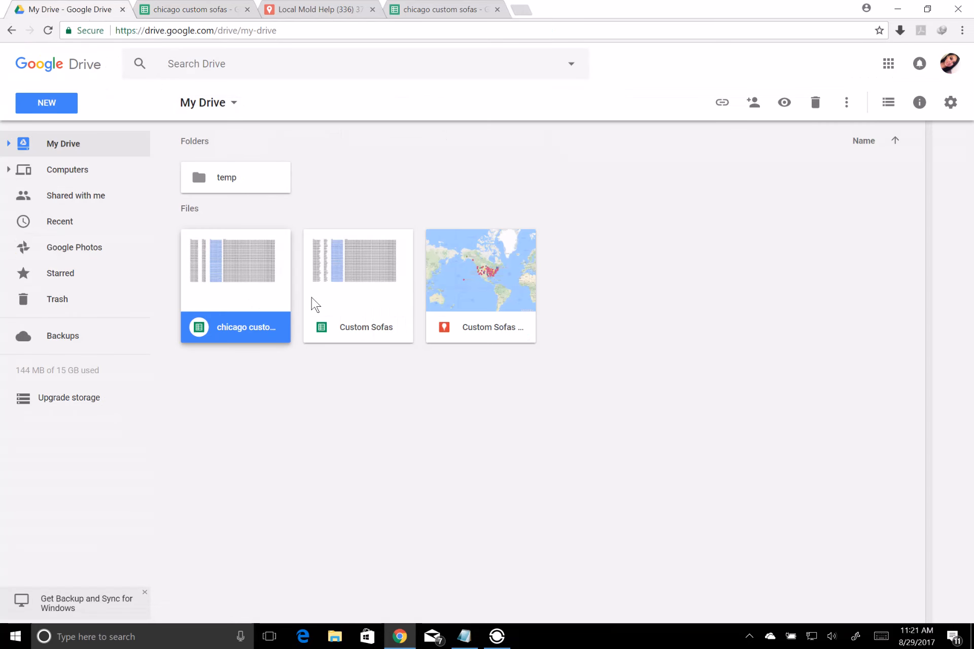
double_click(354, 262)
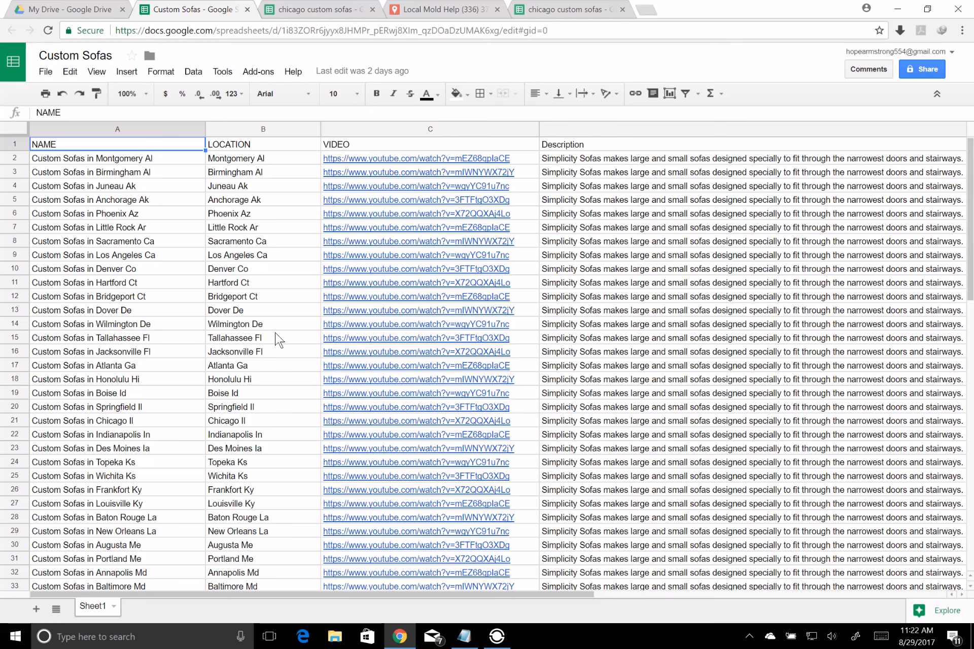
left_click(251, 8)
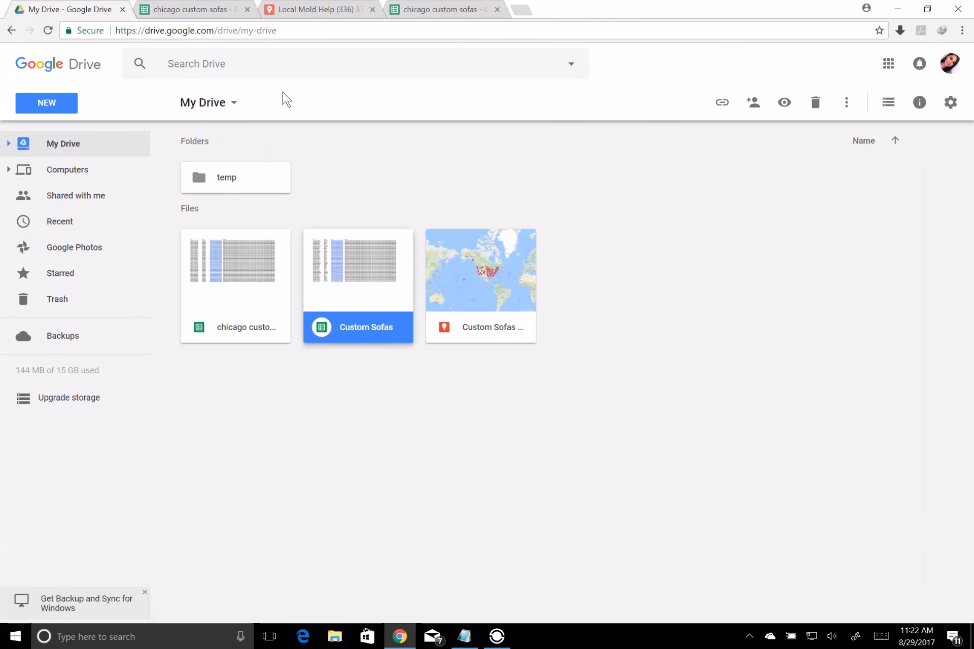
Close the duplicate chicago custom sofas sheet and the Local Mold Help map, keeping the other copy of the sheet open with cell A3 selected
left_click(403, 10)
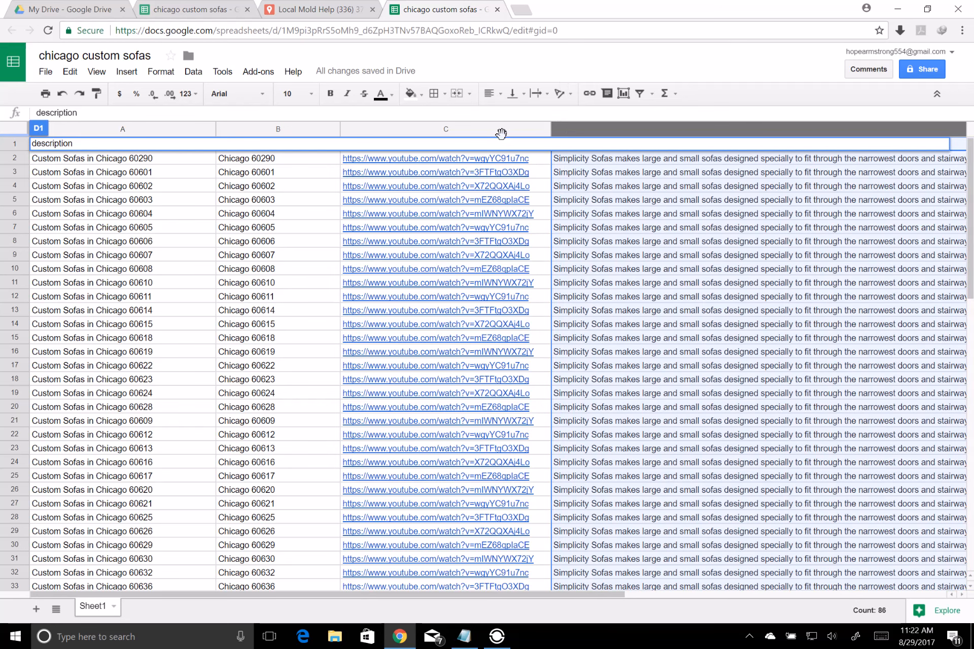
left_click_drag(500, 135, 371, 134)
left_click(118, 175)
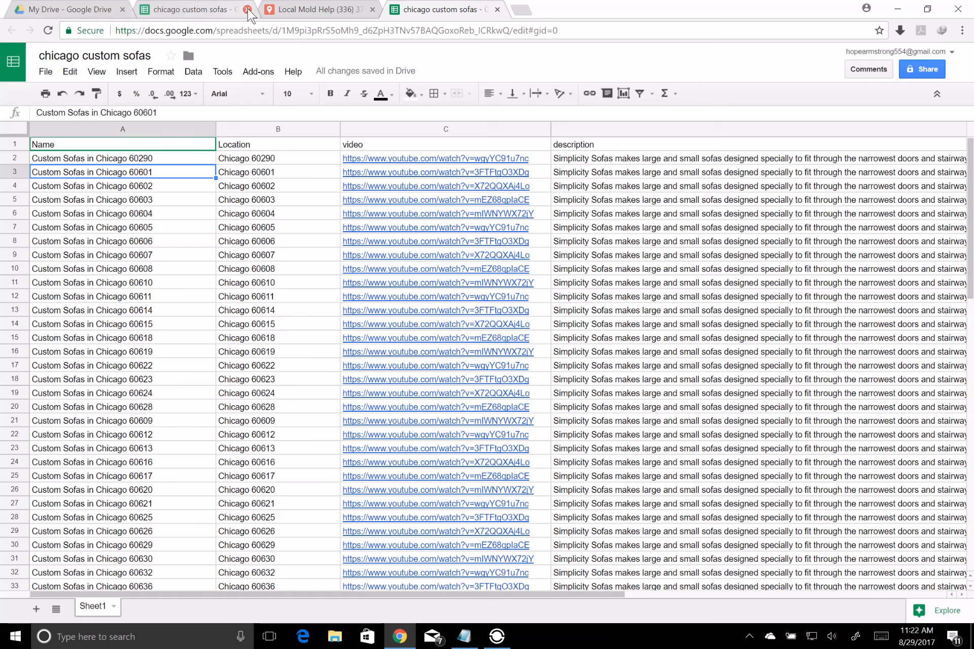
left_click(247, 9)
left_click(247, 10)
Create a new Google My Maps map in My Drive
left_click(73, 8)
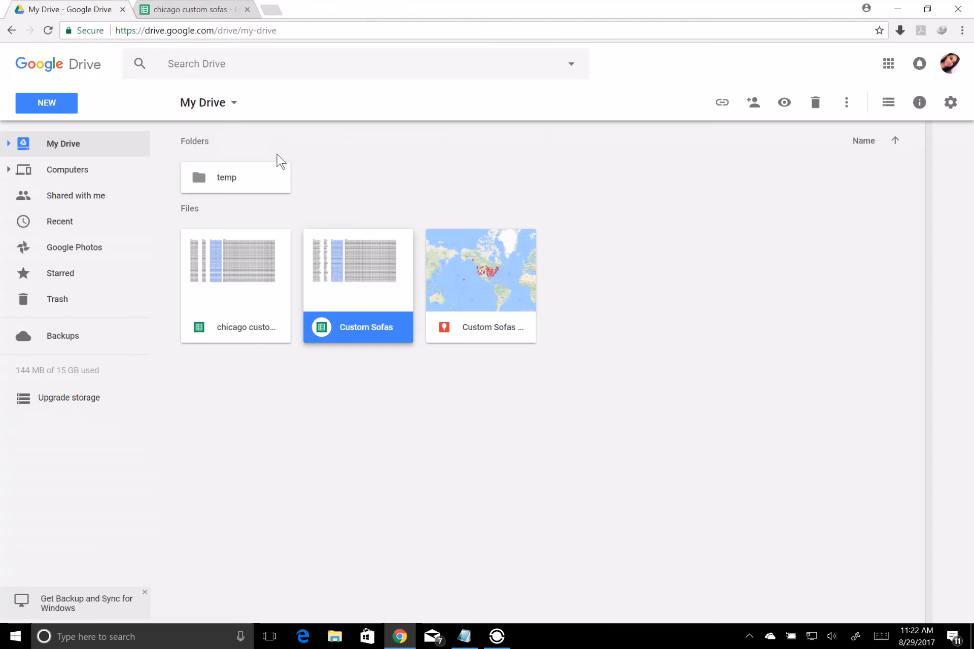
right_click(587, 229)
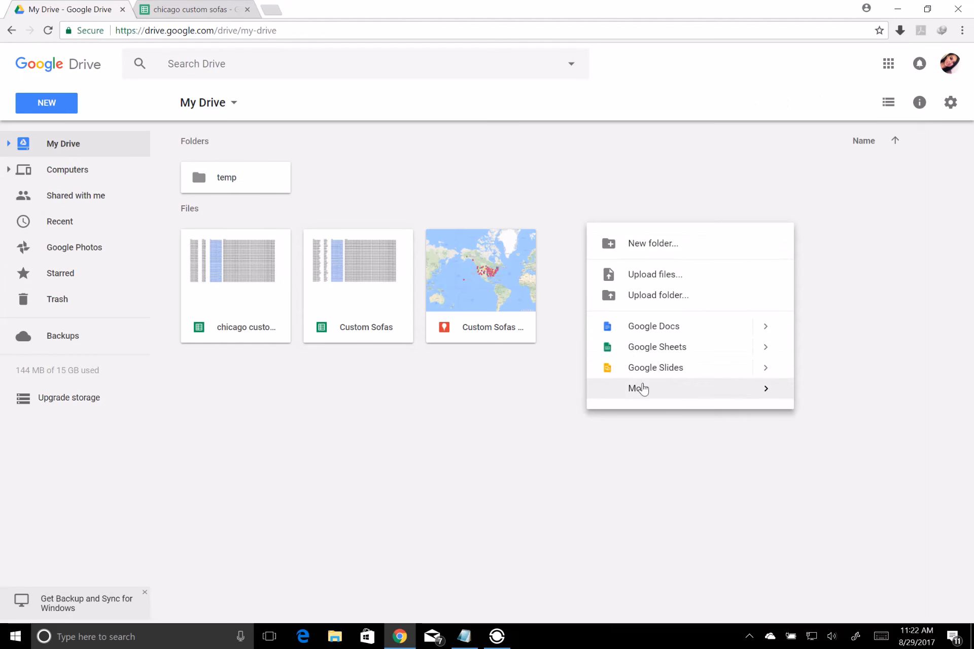
mouse_move(642, 389)
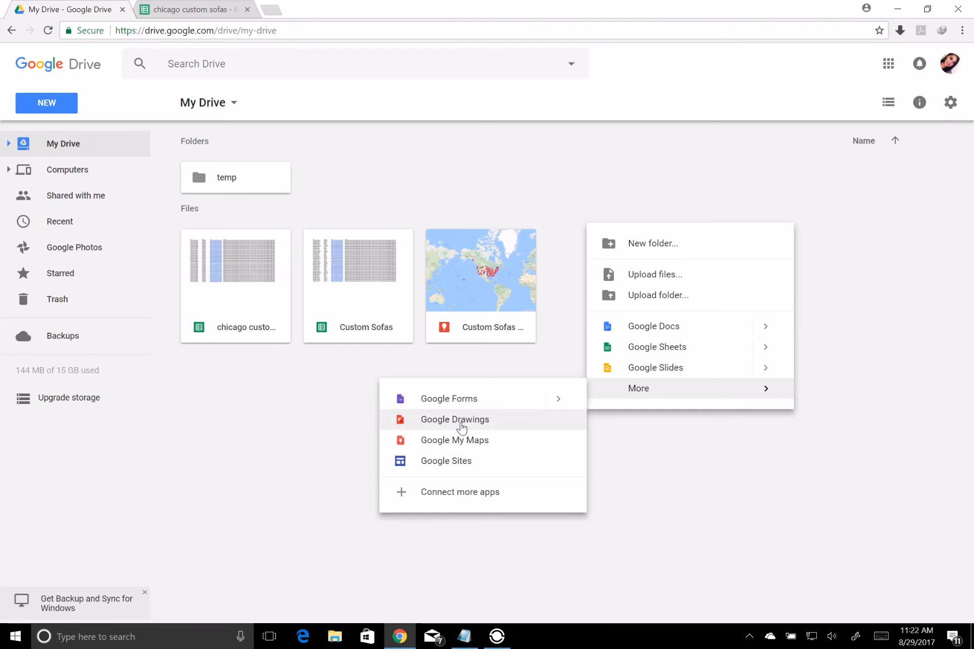
left_click(463, 440)
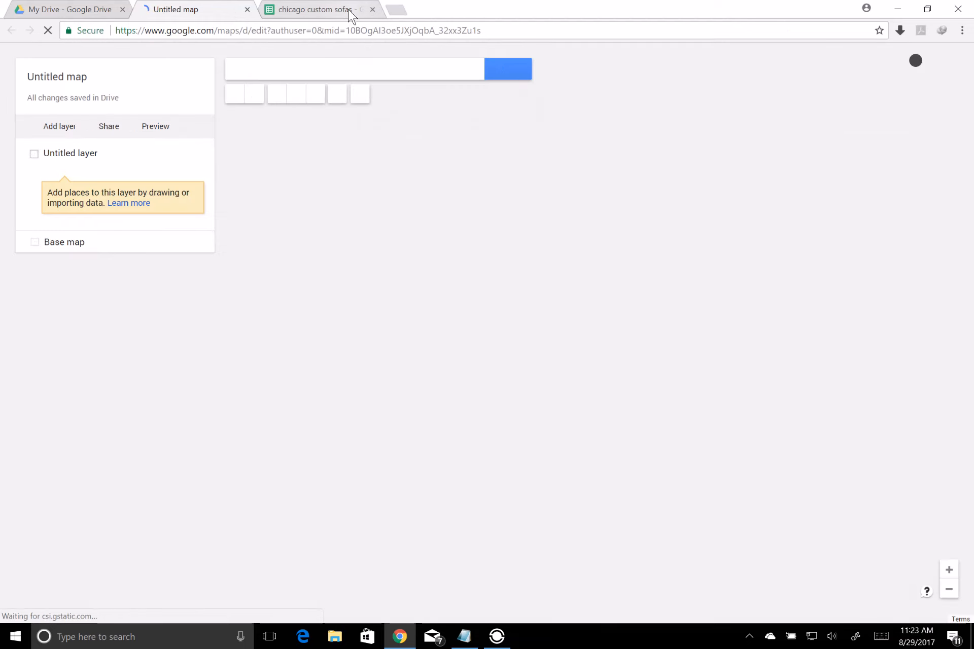
Copy "Custom Sofas in Chicago" from cell A3 of the sheet and enter it as the new map's title
left_click(349, 9)
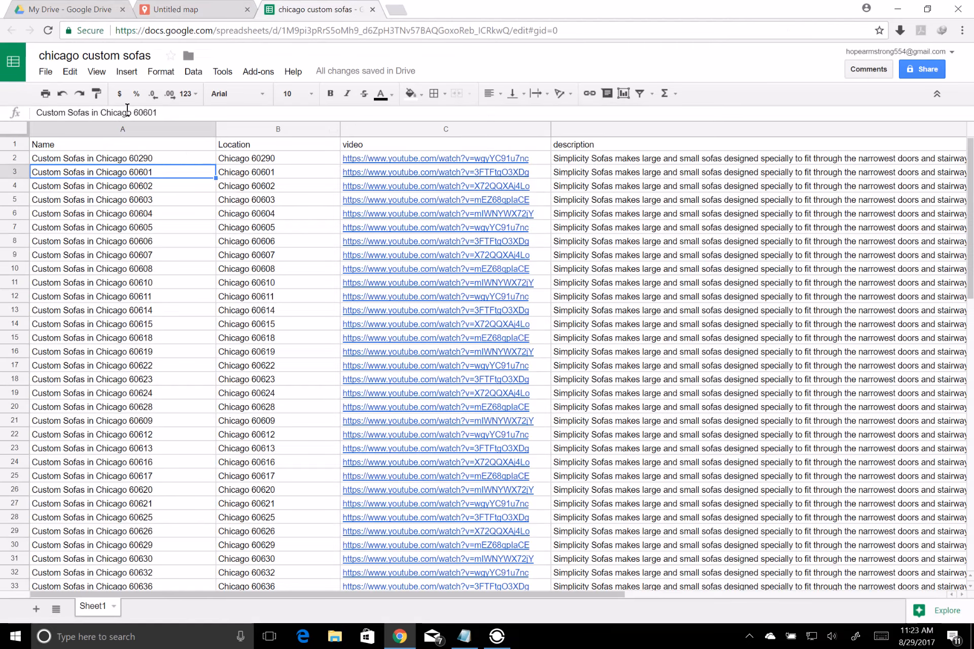
left_click_drag(131, 111, 35, 114)
key("ctrl+c")
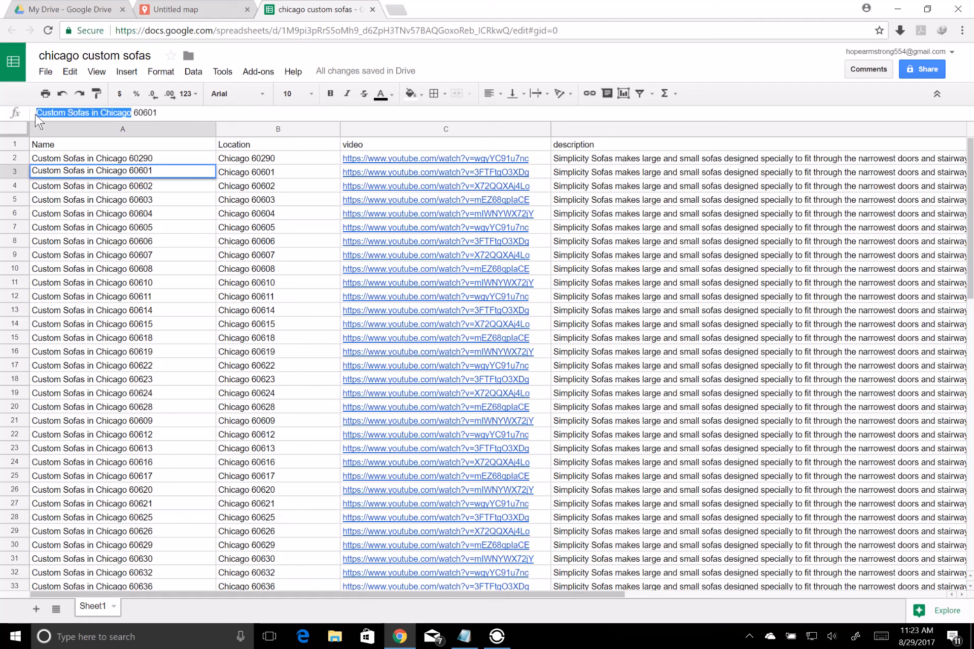
left_click(183, 10)
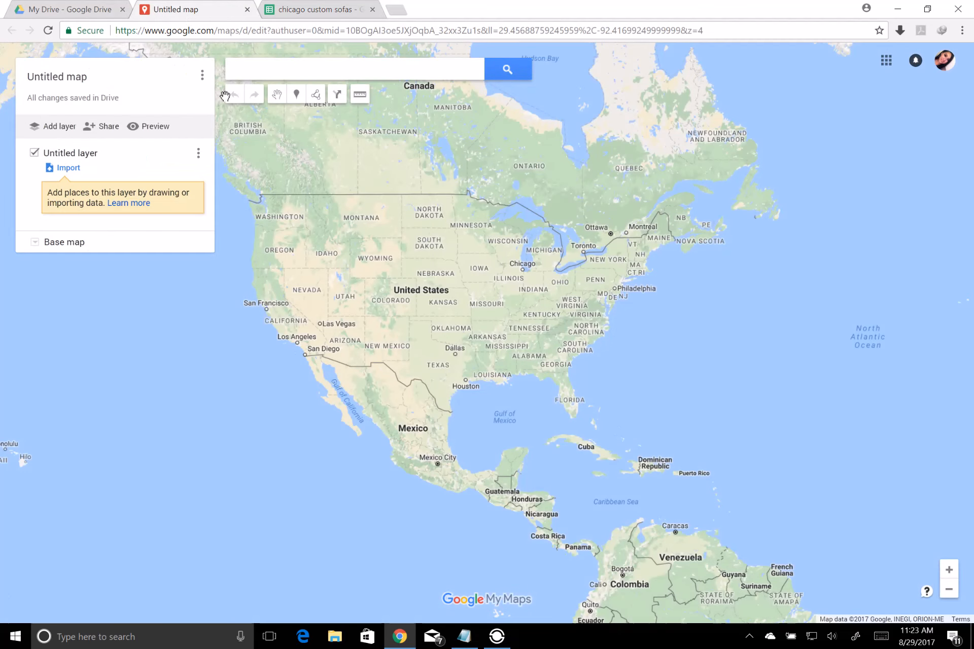
left_click(83, 77)
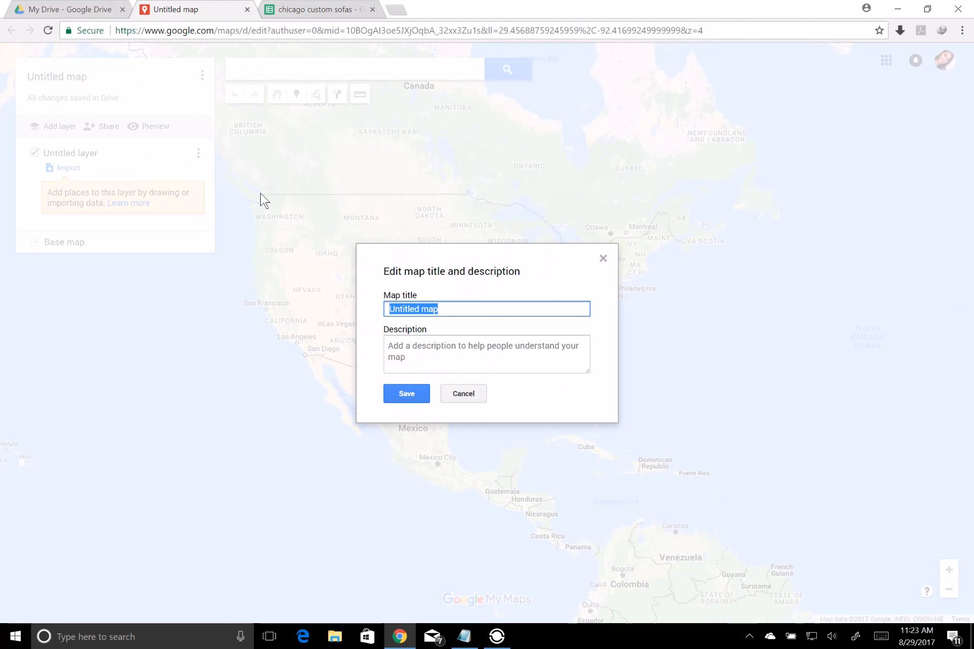
key("ctrl+v")
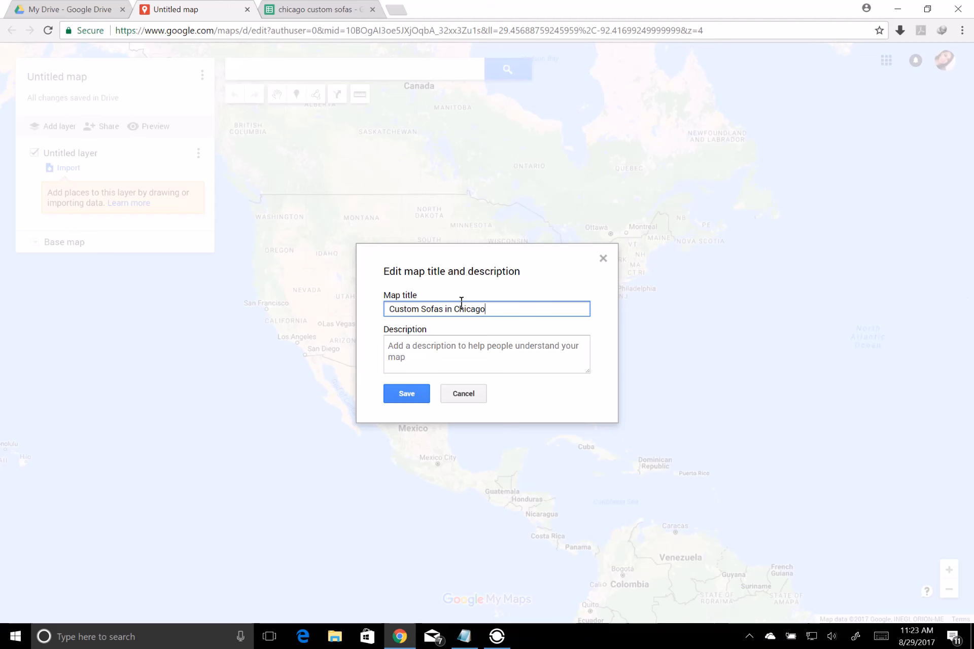
Copy D2's text from "Furniture that can go where no furniture has gone before." onward into the map description and save the map details
left_click(330, 10)
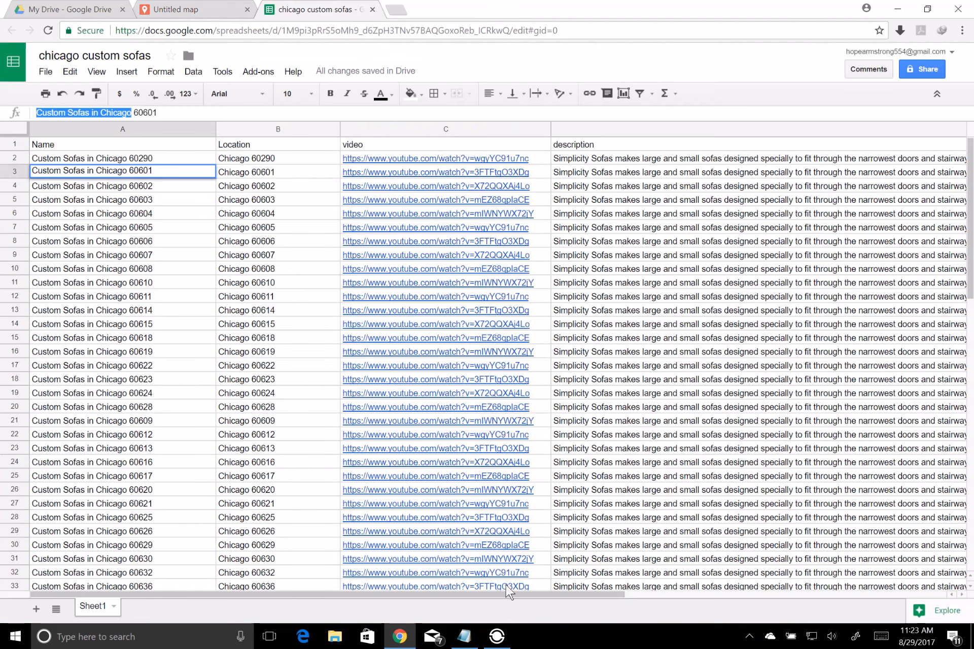
left_click_drag(504, 593, 838, 580)
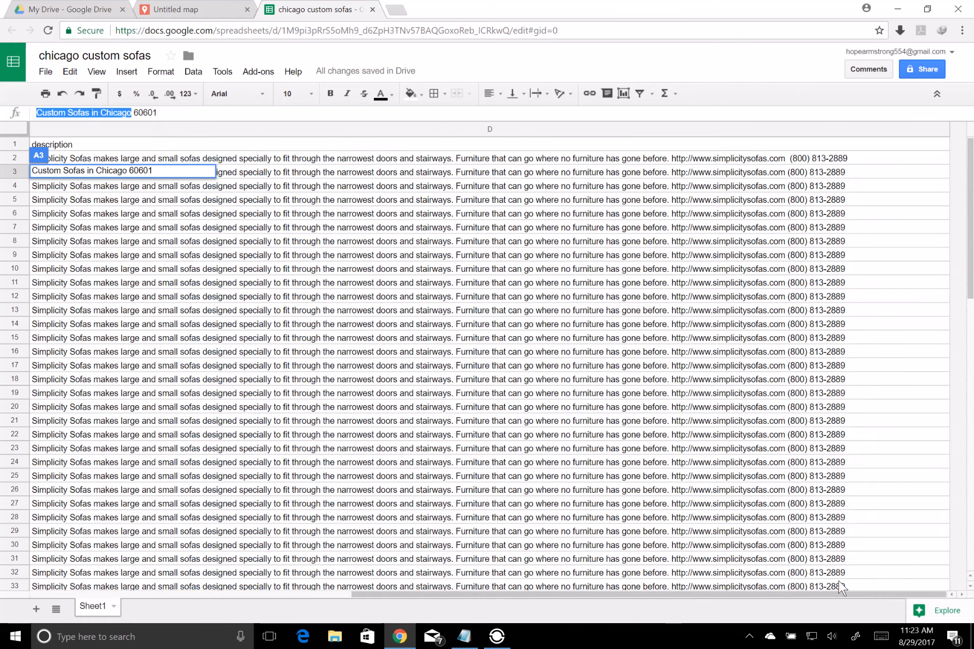
left_click_drag(851, 160, 684, 150)
left_click(861, 112)
left_click_drag(861, 112, 467, 124)
key("ctrl+c")
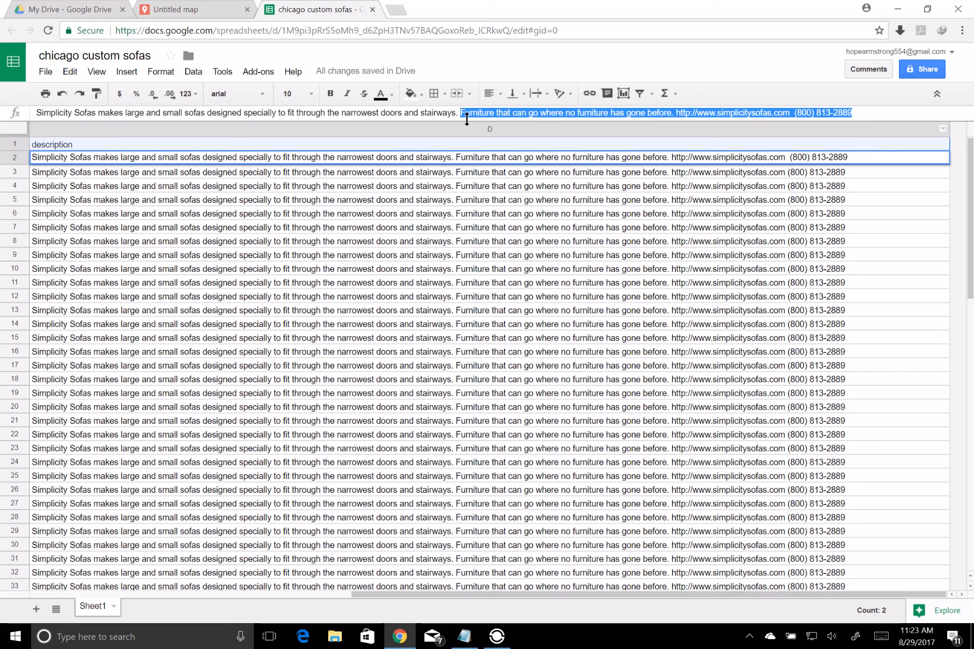
left_click(223, 11)
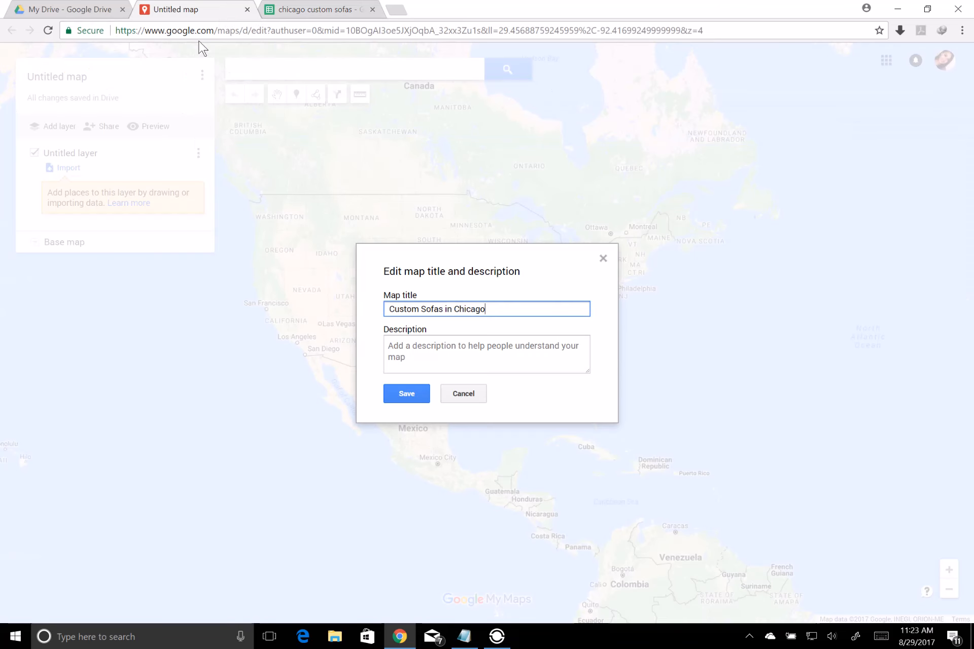
left_click(399, 345)
key("ctrl+v")
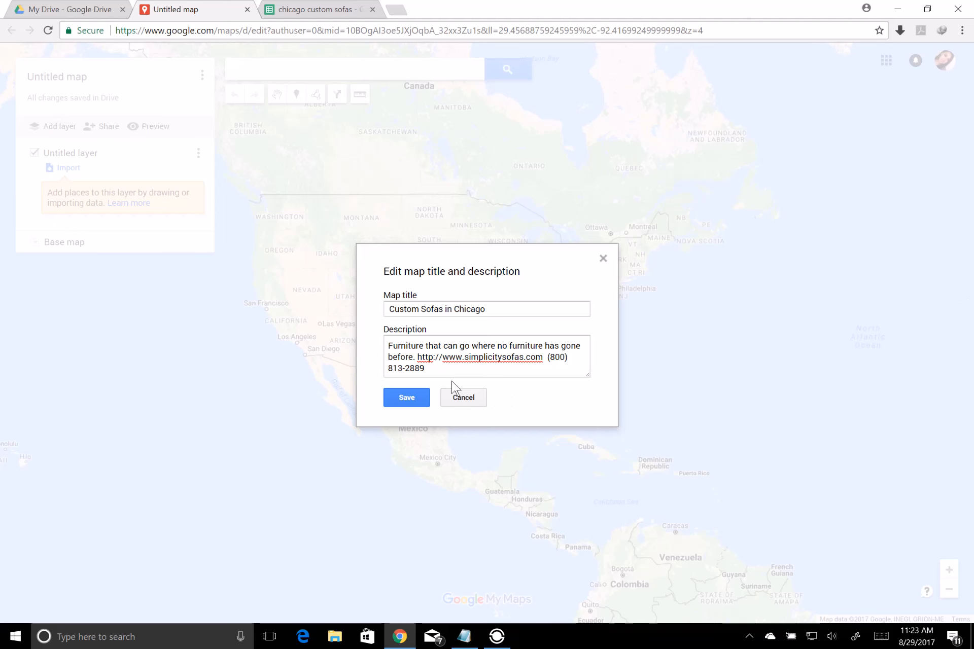
left_click(406, 398)
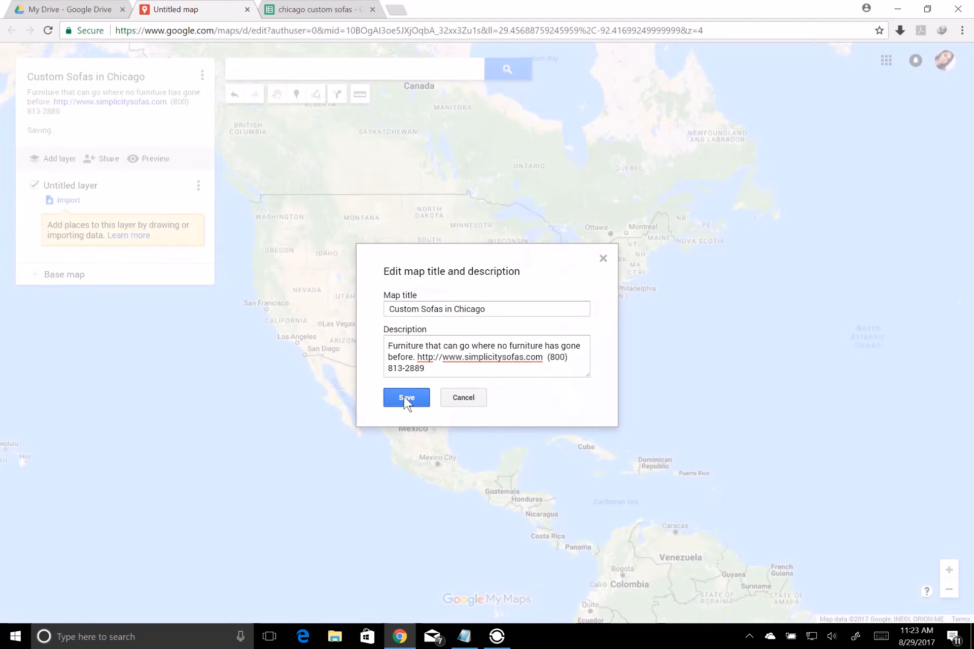
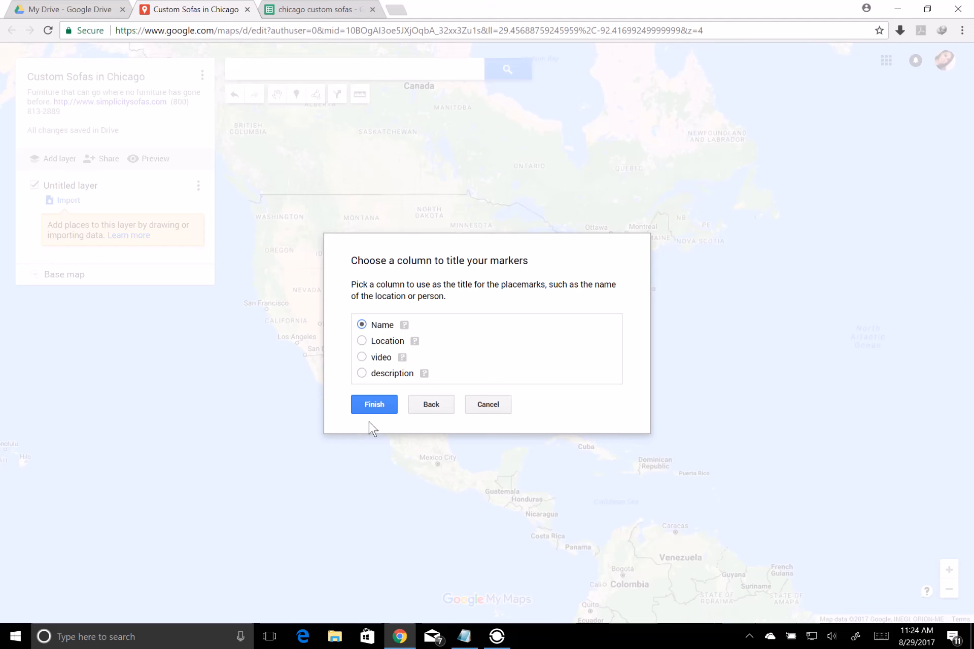
Finish importing the spreadsheet data with the Name column as the marker title
left_click(373, 404)
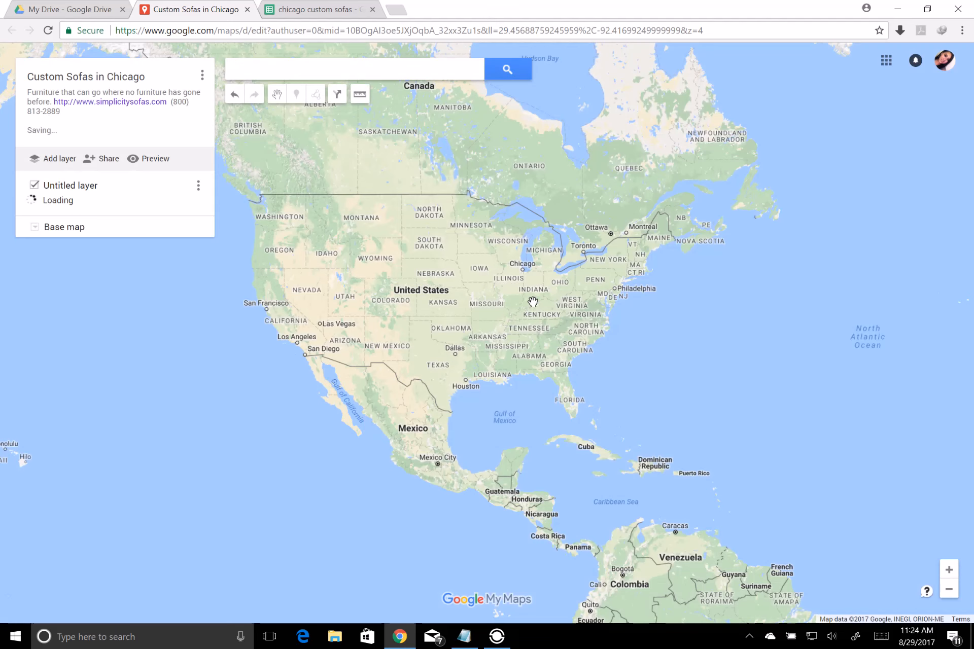
Examine the imported Chicago markers, viewing the details of several, including 60652, 60637, 60696 and 60682, and close the last one's details
scroll(512, 325, "up", 1)
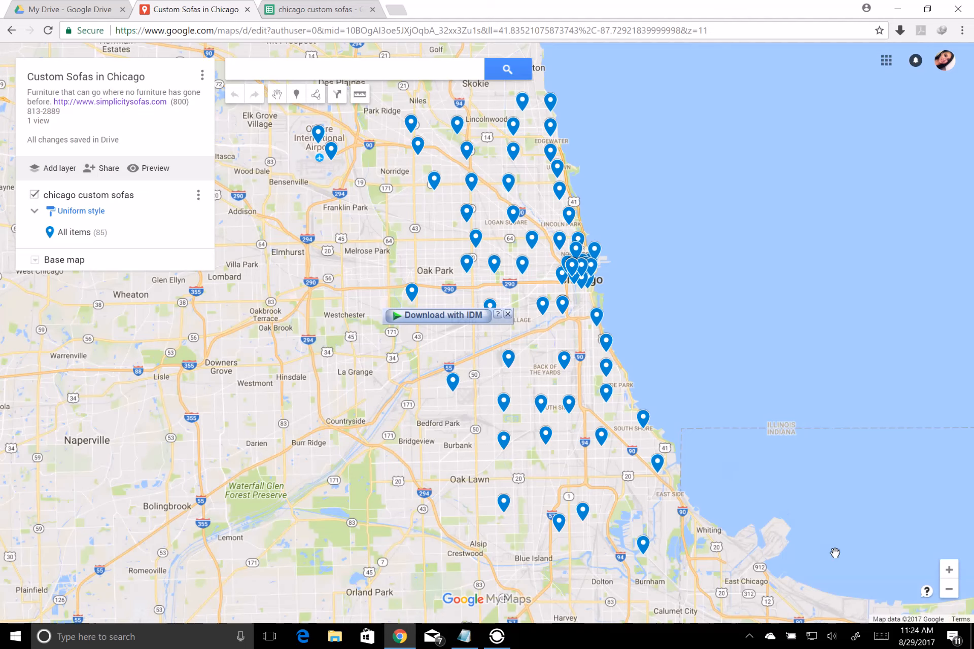
left_click(949, 590)
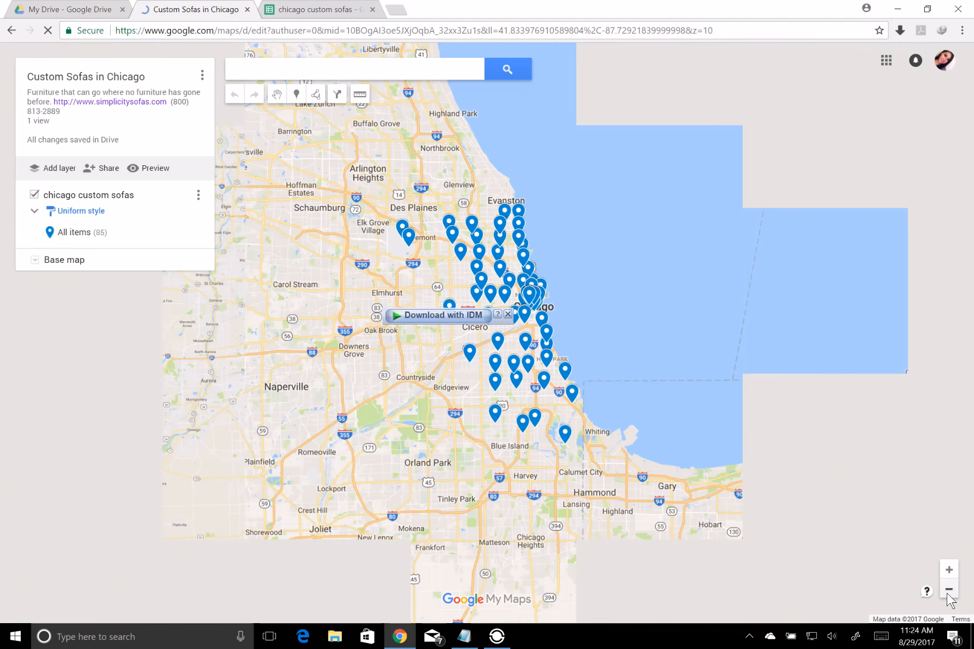
left_click(948, 590)
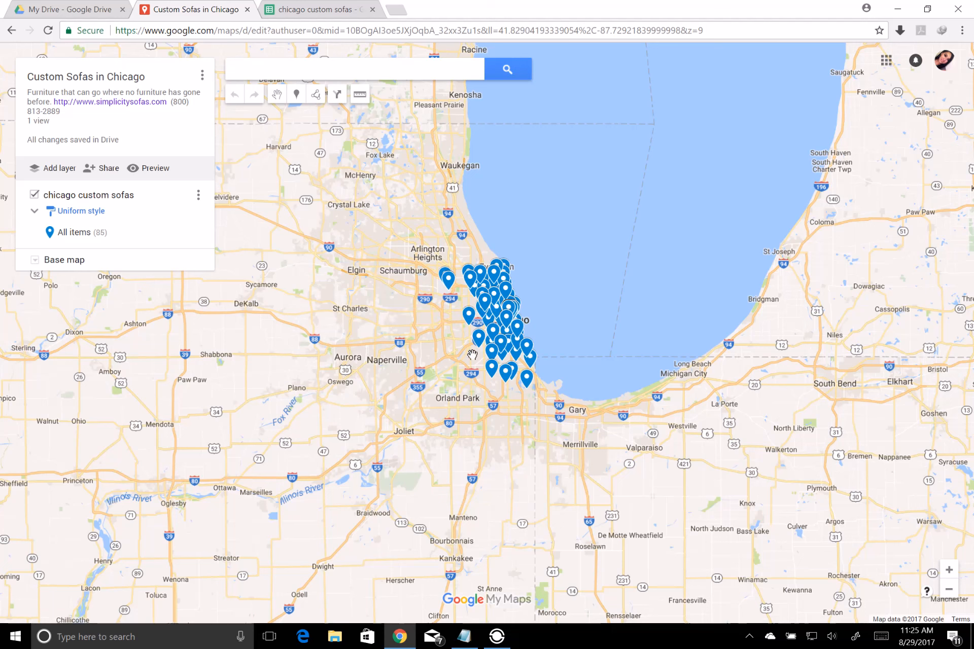
left_click(509, 356)
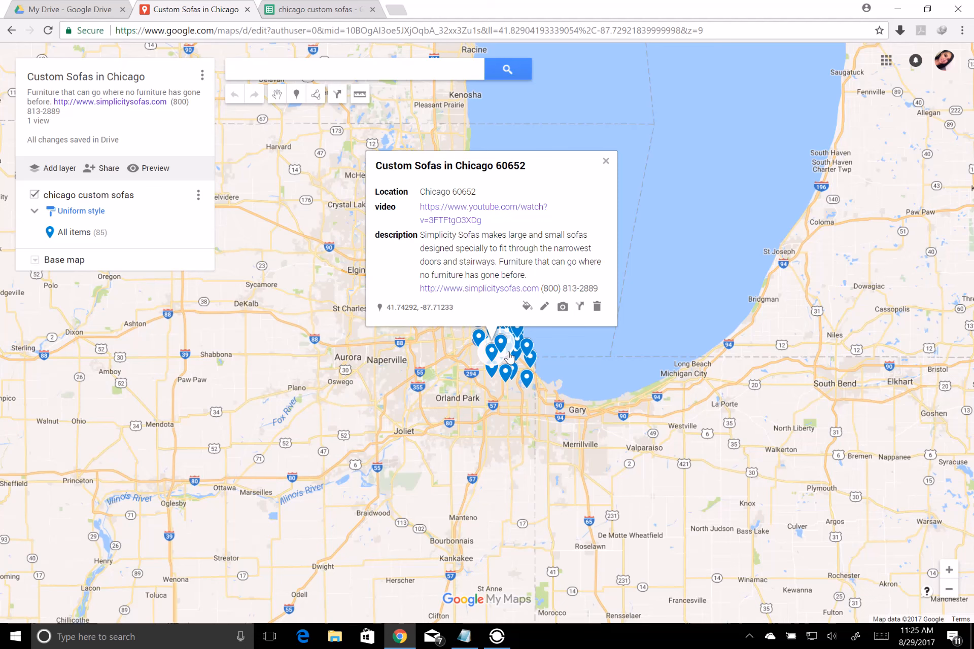
left_click(524, 351)
left_click(514, 338)
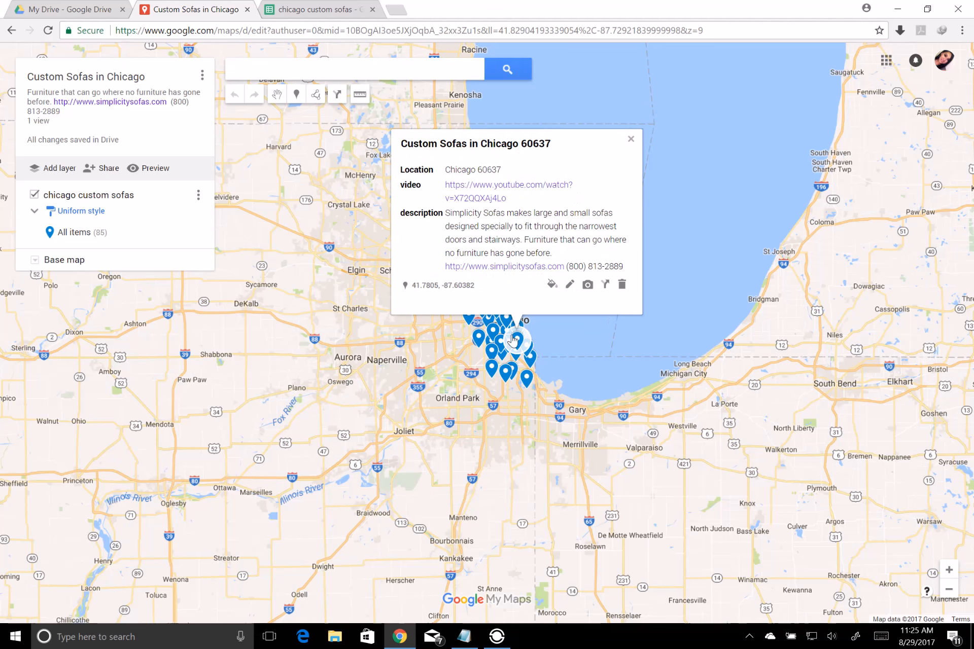
left_click(467, 318)
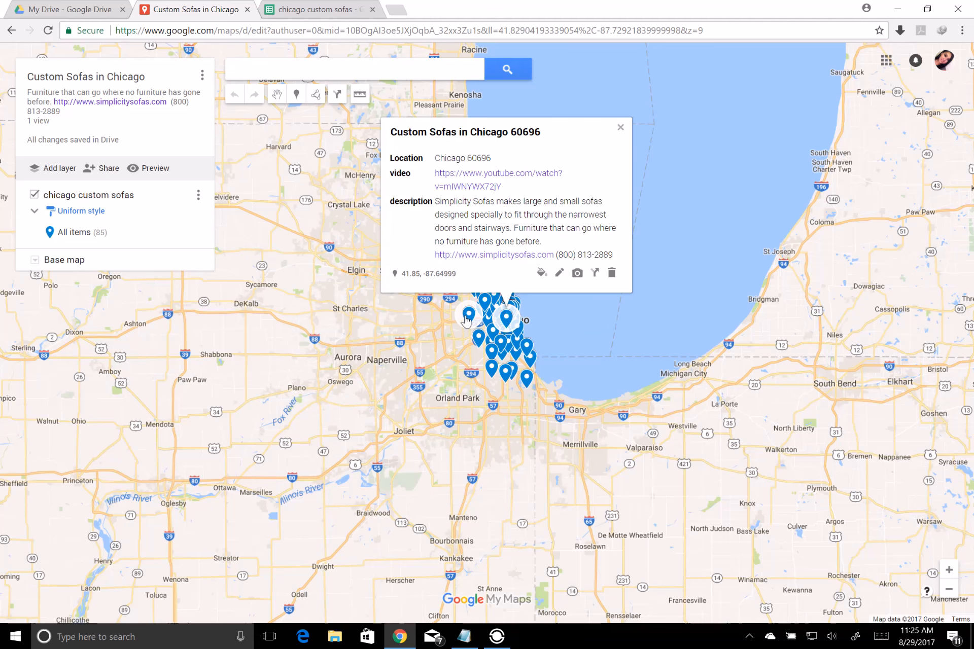
left_click(467, 316)
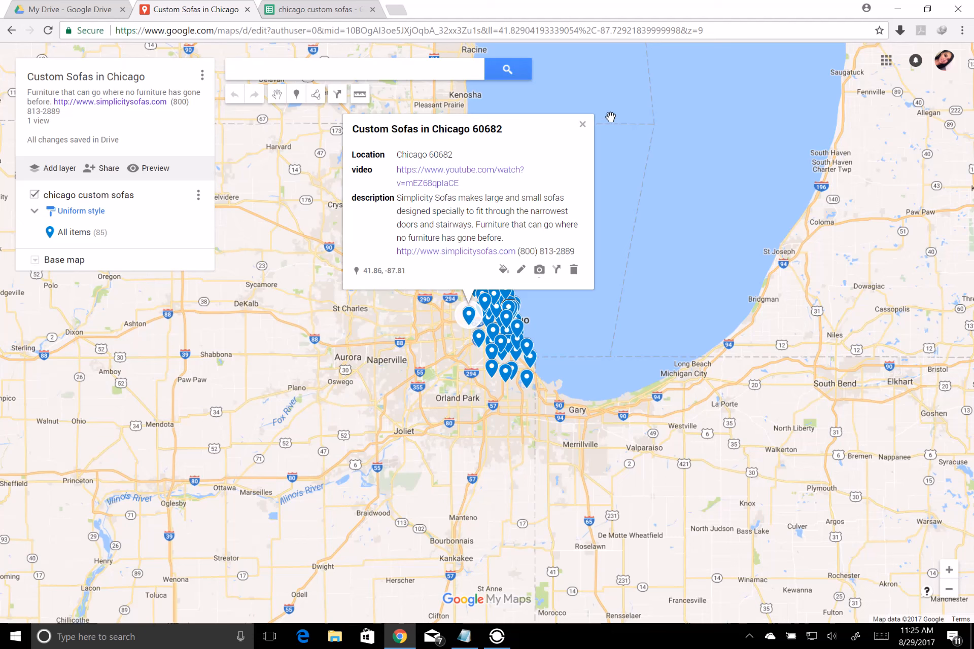
left_click(583, 124)
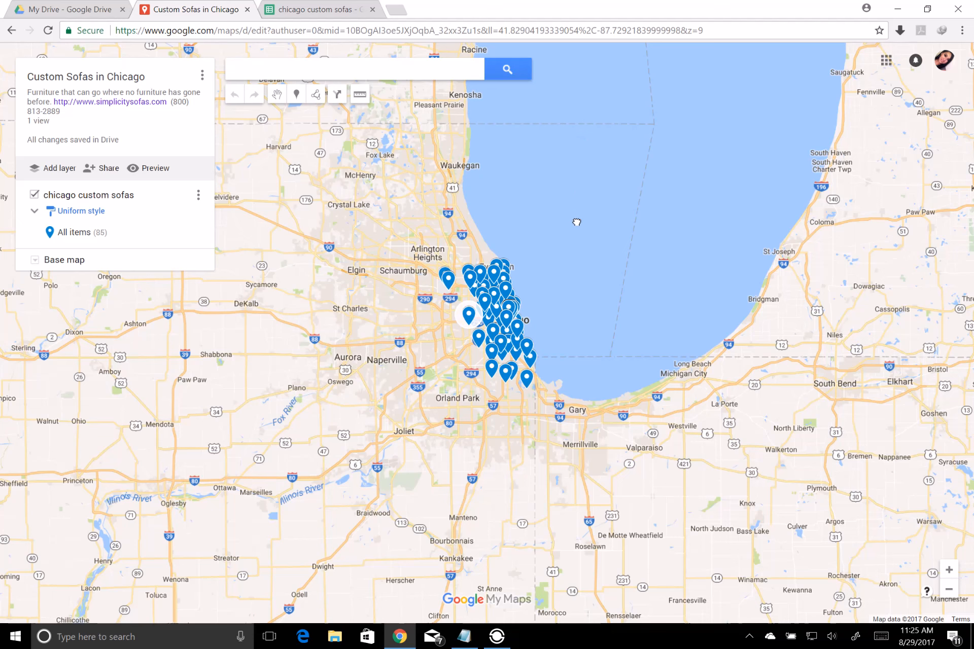
View the details of the Chicago 60634 marker and its options for adding an image or video, and close both without adding anything
scroll(577, 222, "up", 1)
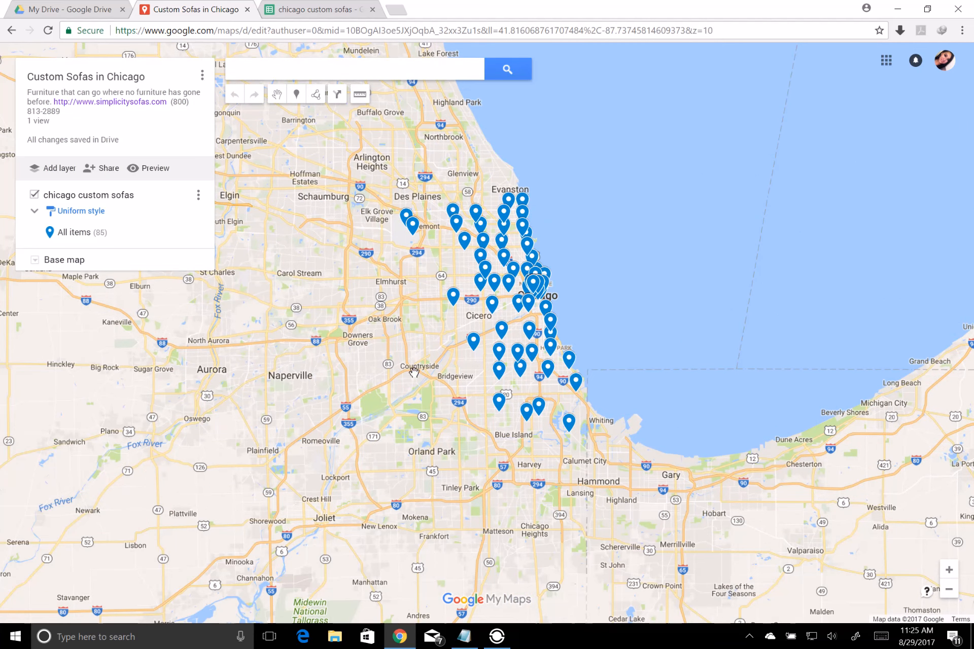
left_click(464, 240)
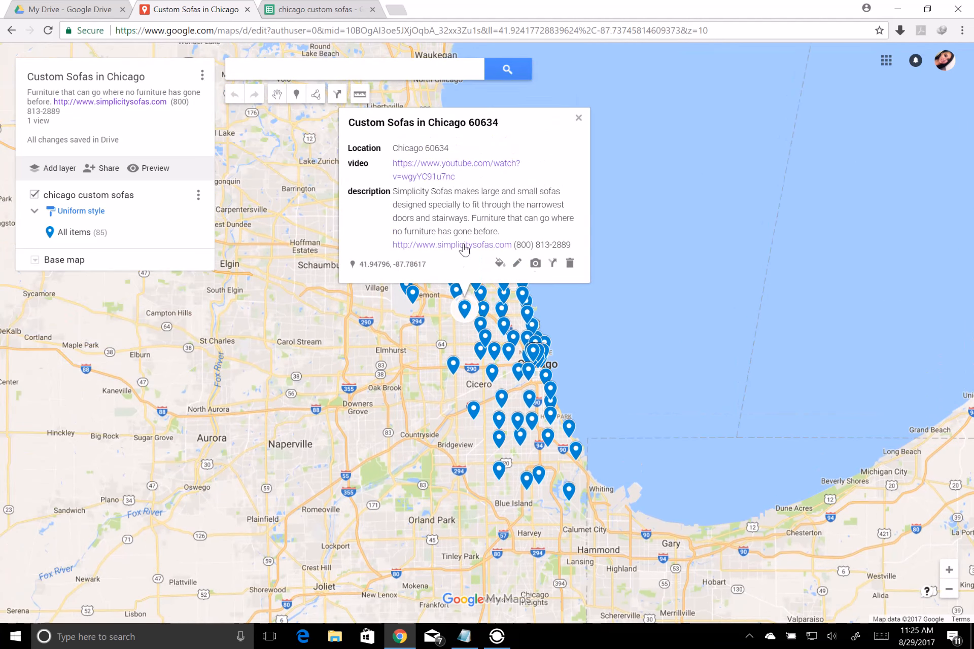
left_click(535, 263)
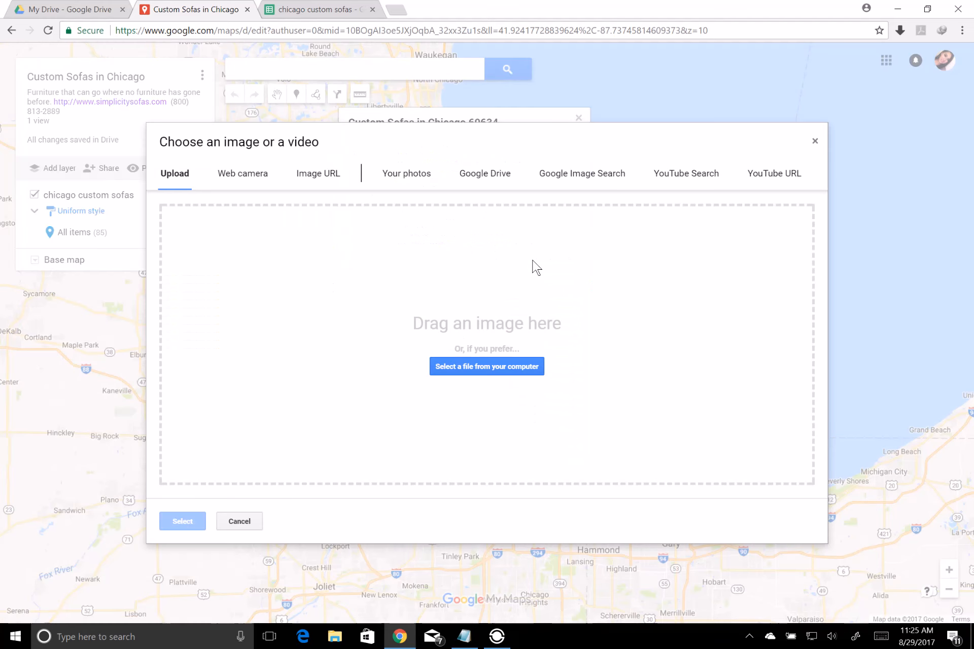
left_click(815, 144)
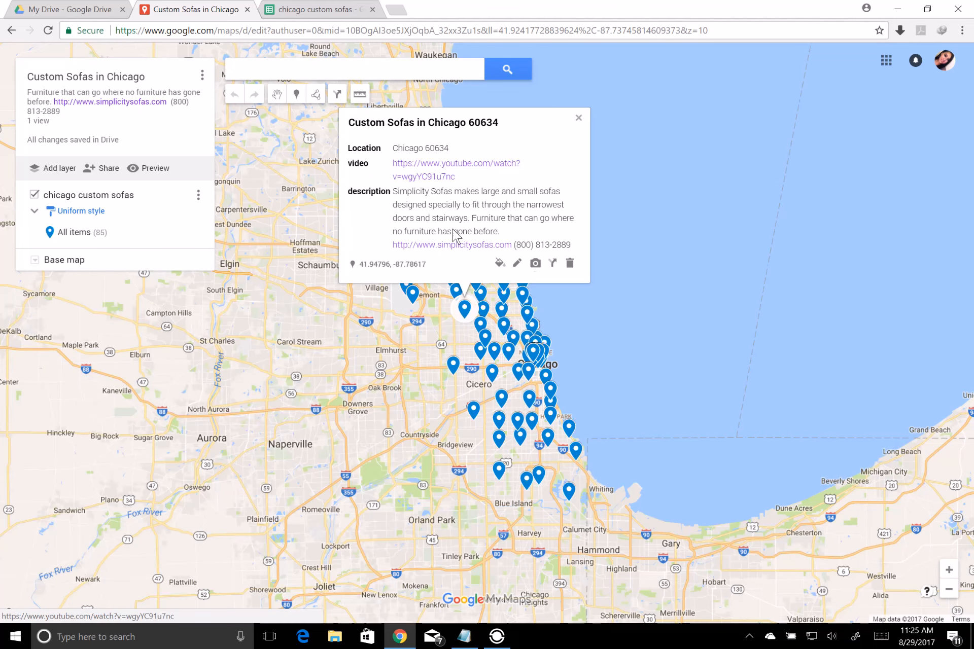
left_click(578, 118)
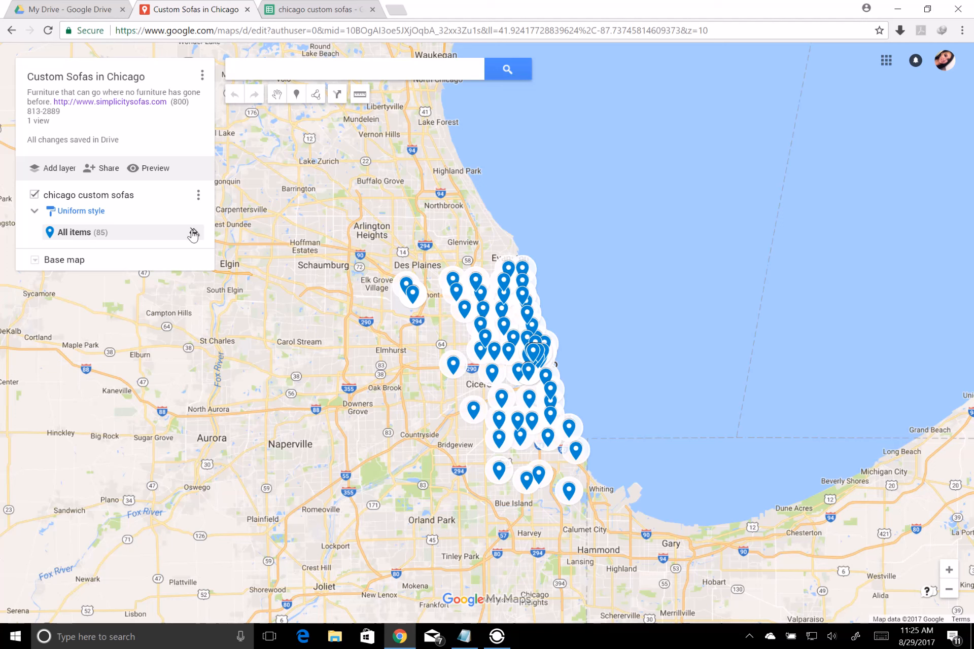
Style the chicago custom sofas layer's markers by the Name data column, grouped as categories
left_click(92, 215)
left_click(186, 219)
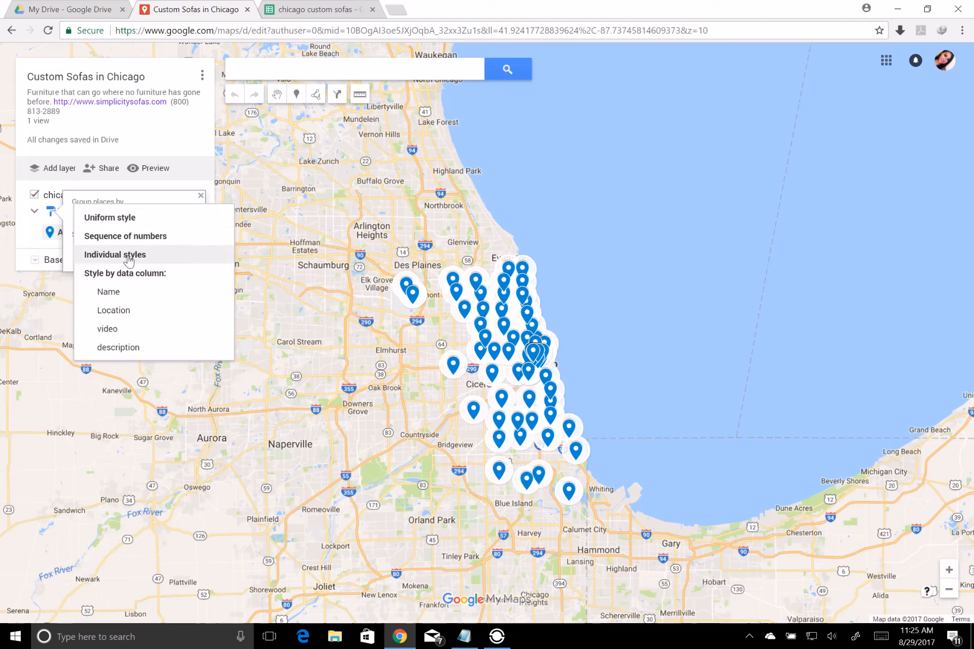
left_click(114, 294)
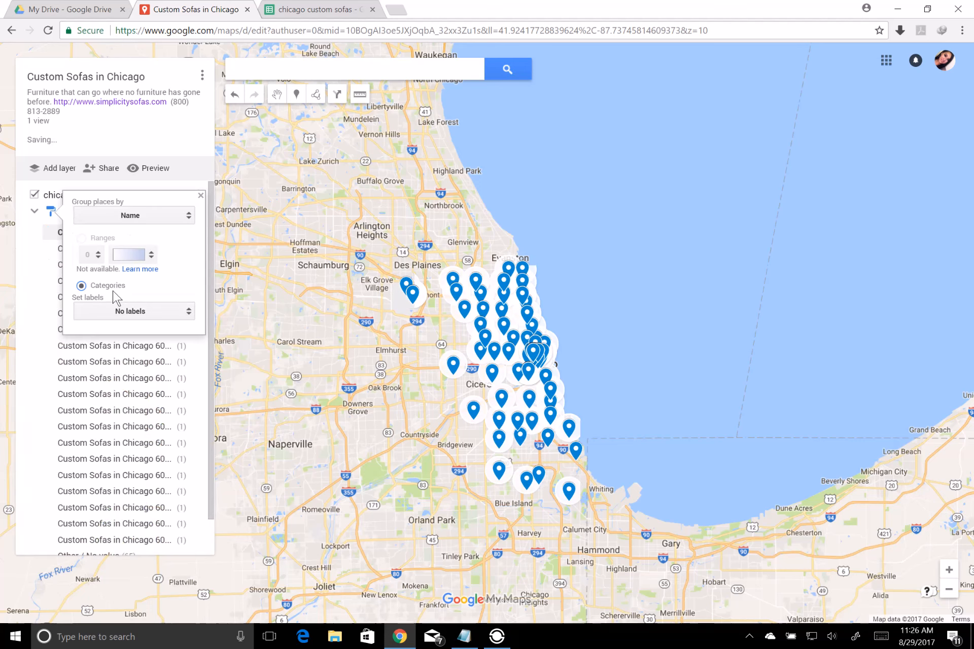
left_click(201, 196)
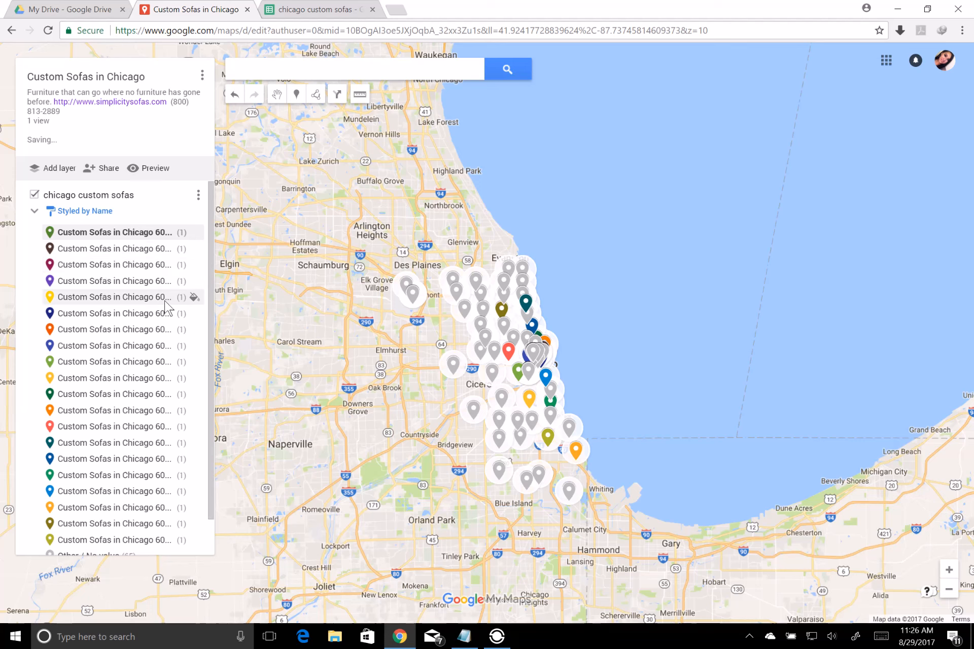
Give the Other / No value markers the green color RGB (15, 157, 88) and the running-figure icon
scroll(203, 279, "down", 2)
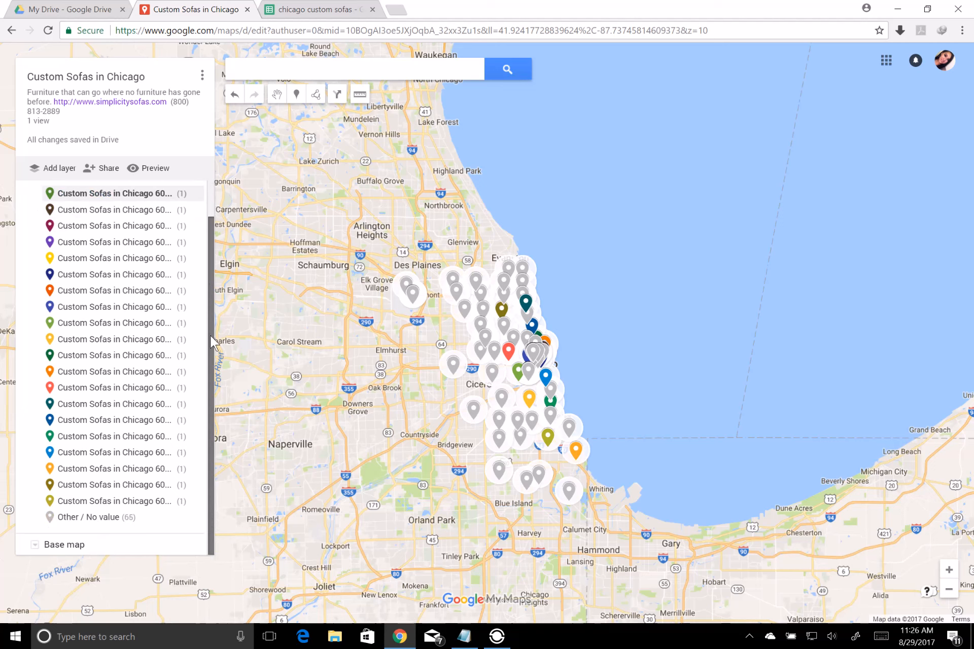
left_click(74, 516)
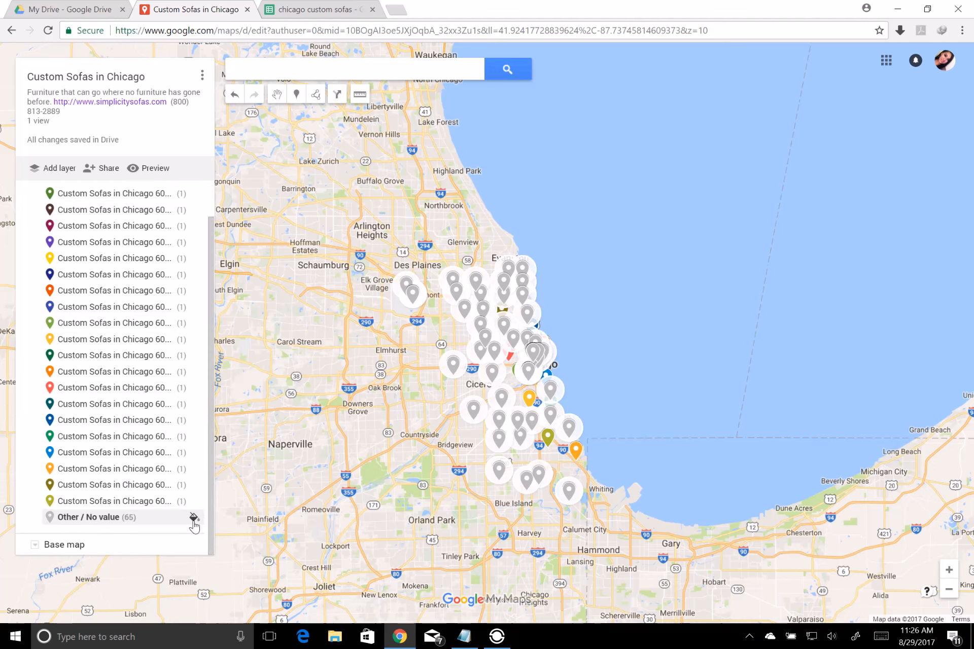
left_click(193, 517)
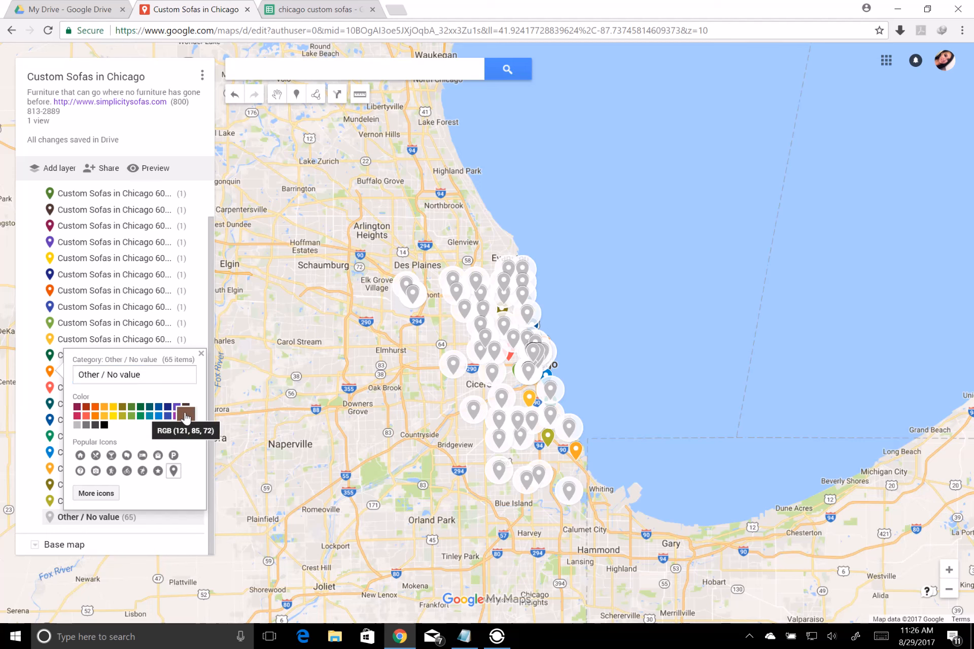
left_click(185, 416)
left_click(167, 416)
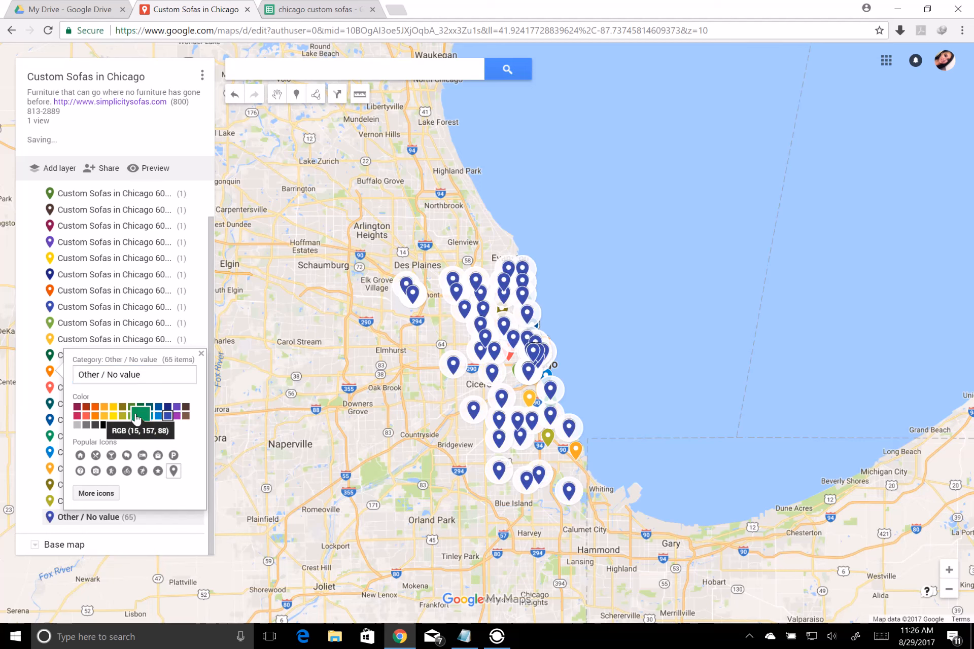
left_click(136, 416)
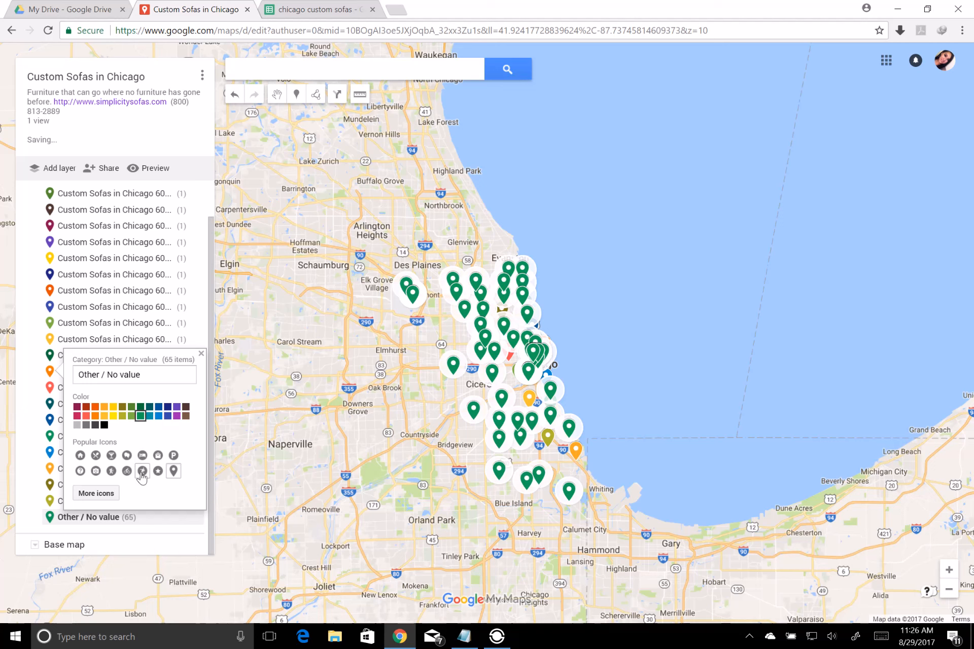
left_click(142, 471)
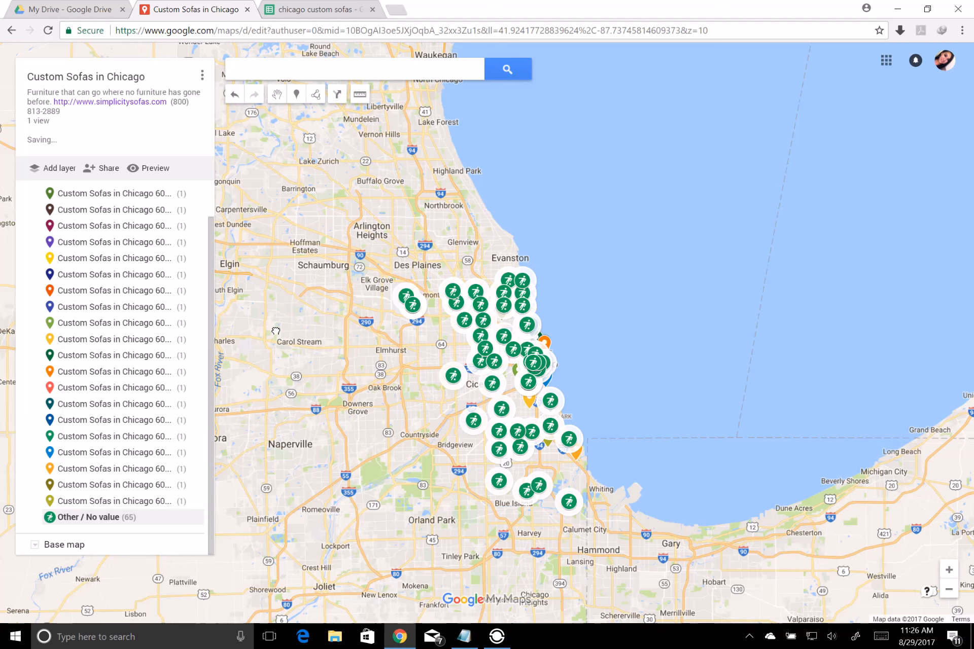
left_click(296, 350)
mouse_move(379, 379)
left_mouse_down()
mouse_move(342, 312)
mouse_move(351, 304)
left_mouse_up()
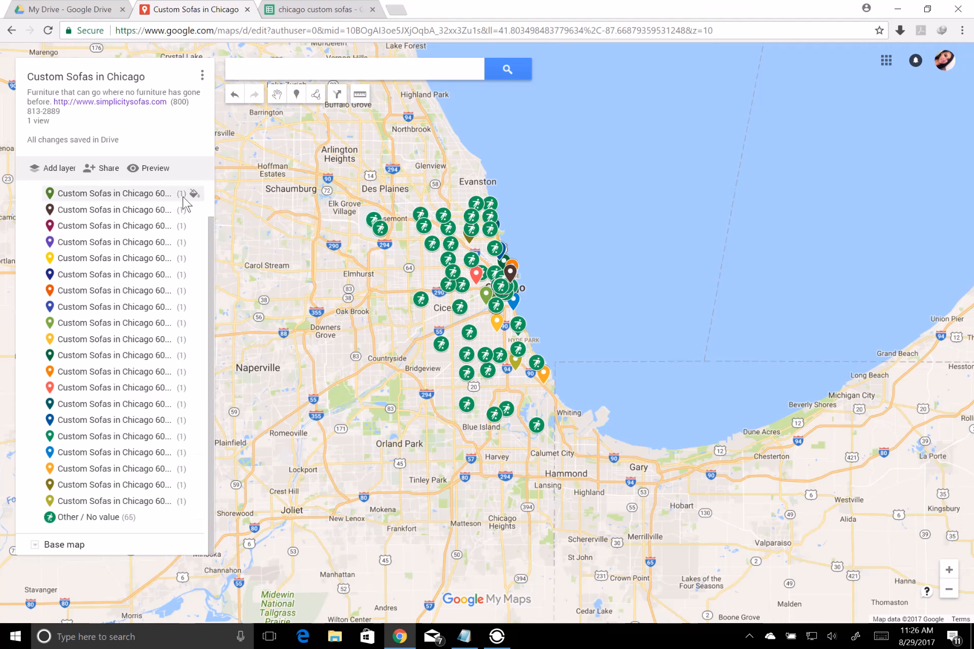
Add a new layer to the map and name it "Custom Sofas in the US"
left_click(59, 172)
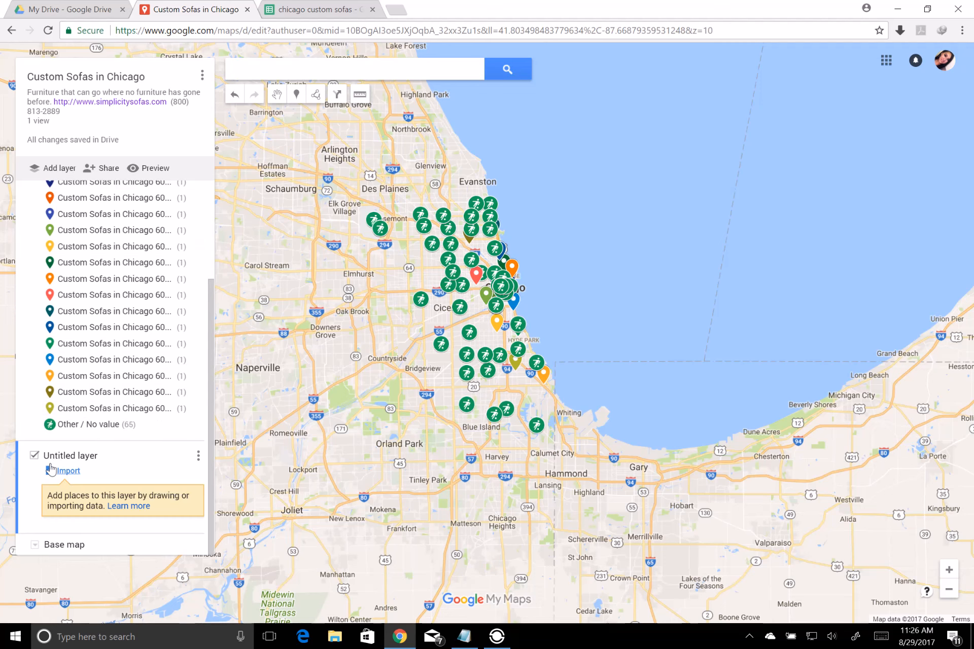
left_click(59, 455)
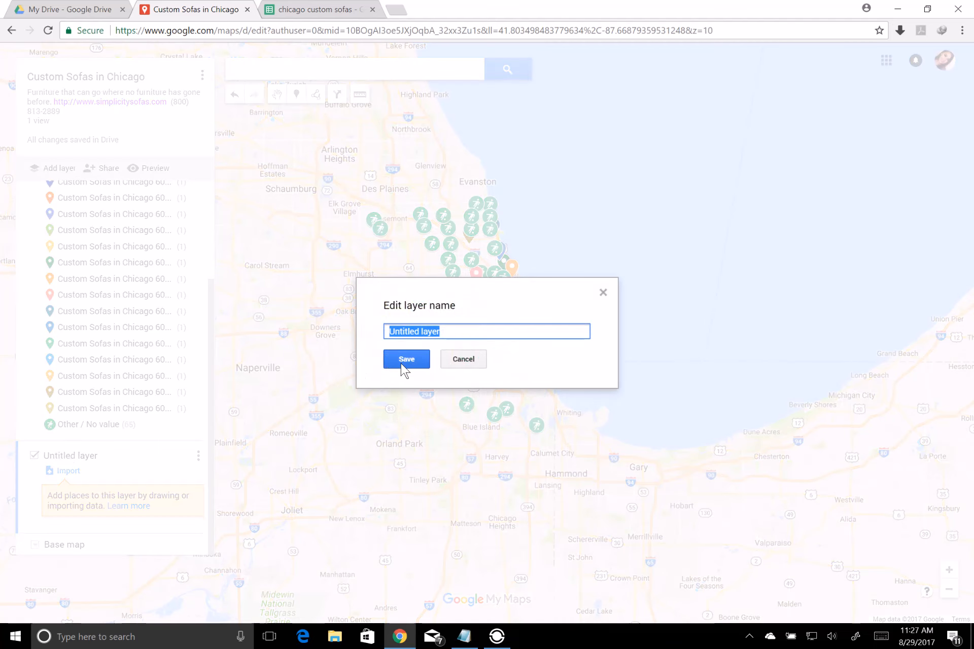
type("Custom")
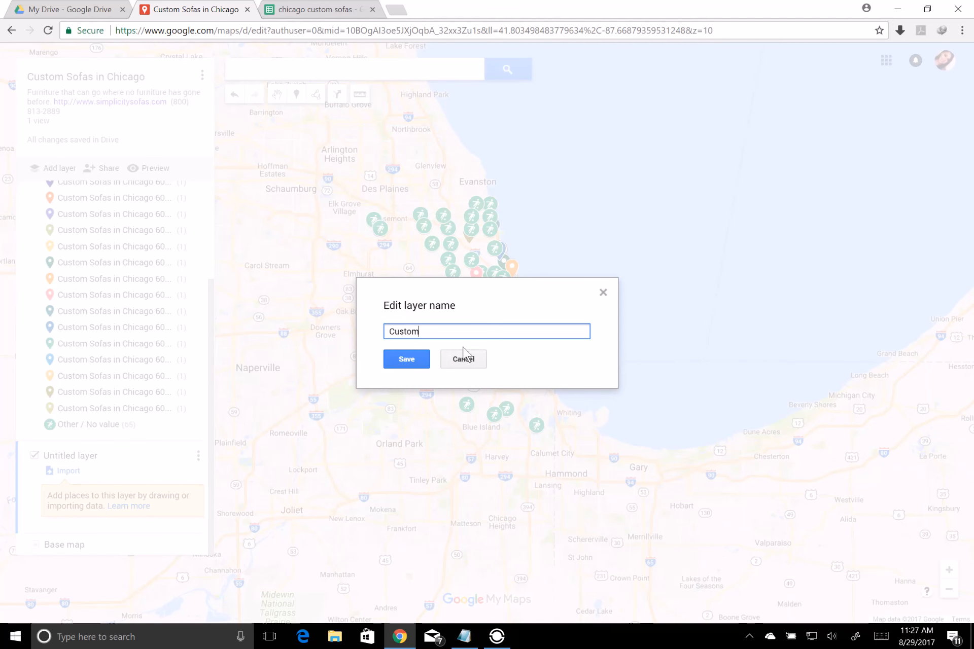
type(" Sofas in the US")
left_click(411, 364)
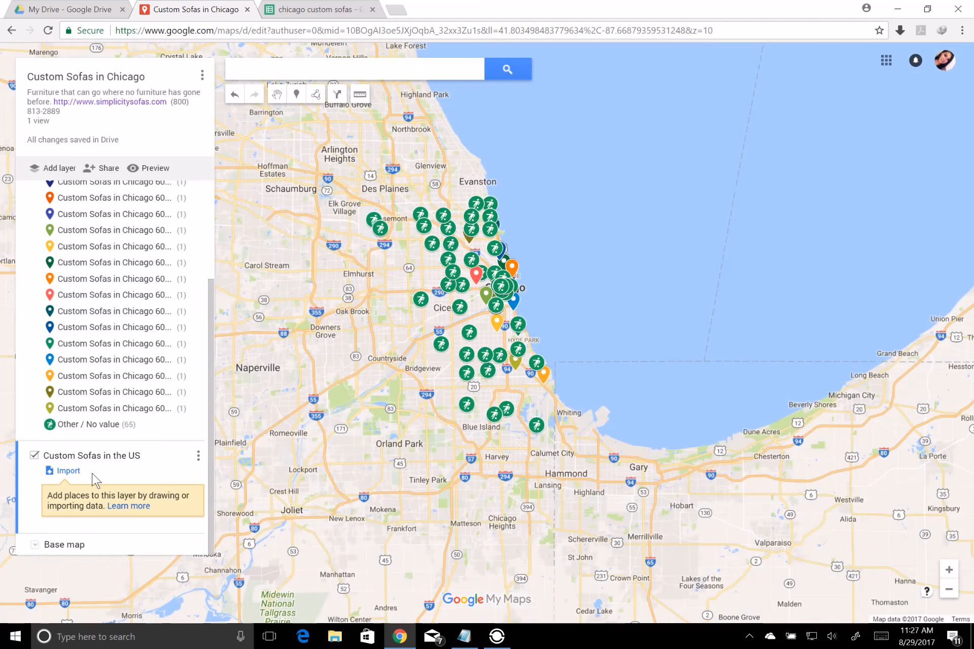
Import the Custom Sofas spreadsheet from Google Drive into the new layer, positioning placemarks by LOCATION and titling markers by NAME
left_click(73, 472)
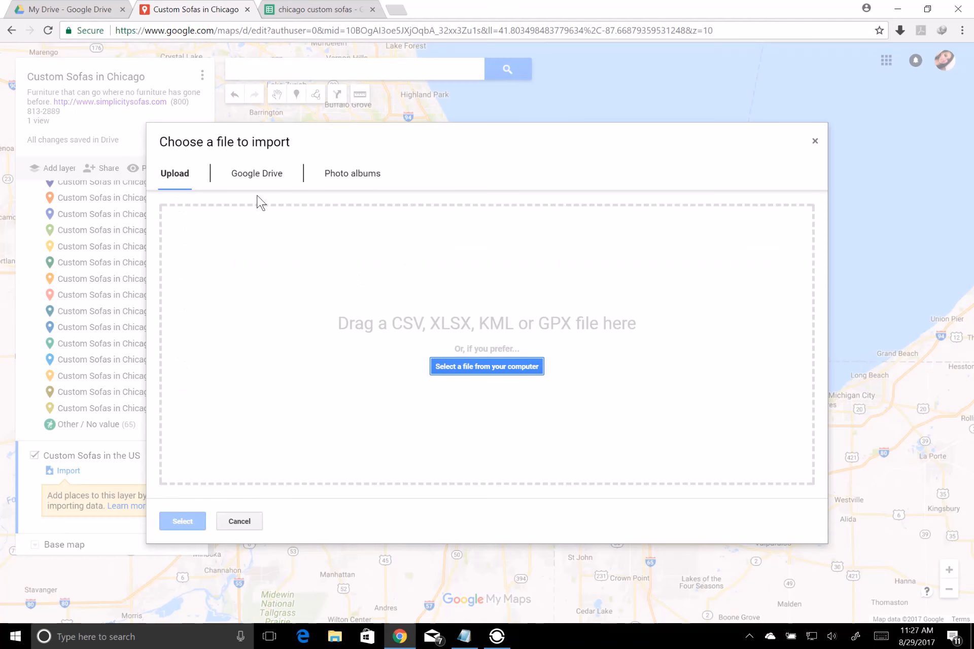
left_click(256, 174)
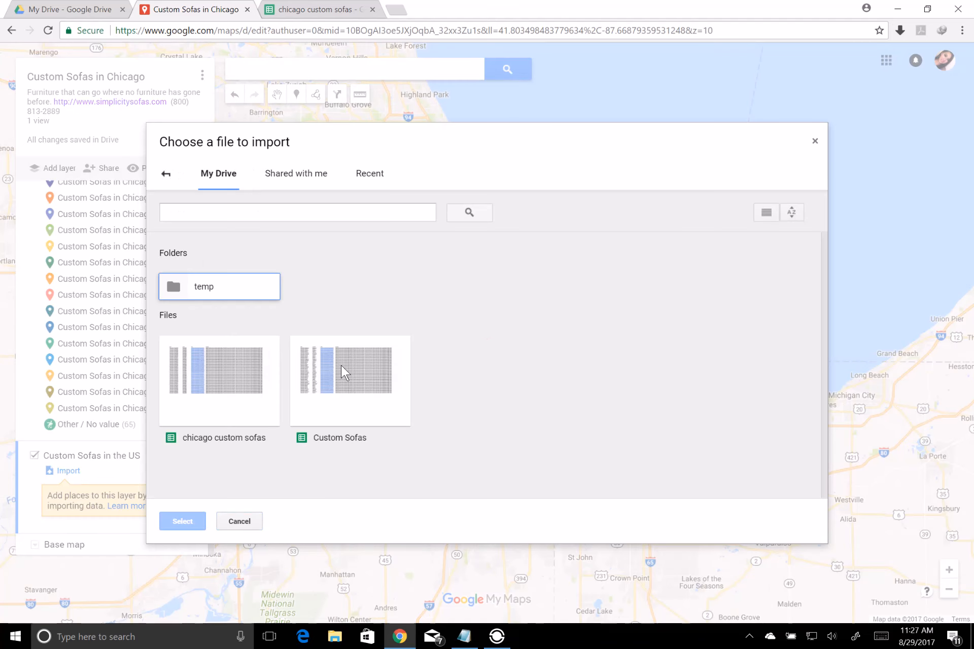
left_click(341, 365)
left_click(193, 521)
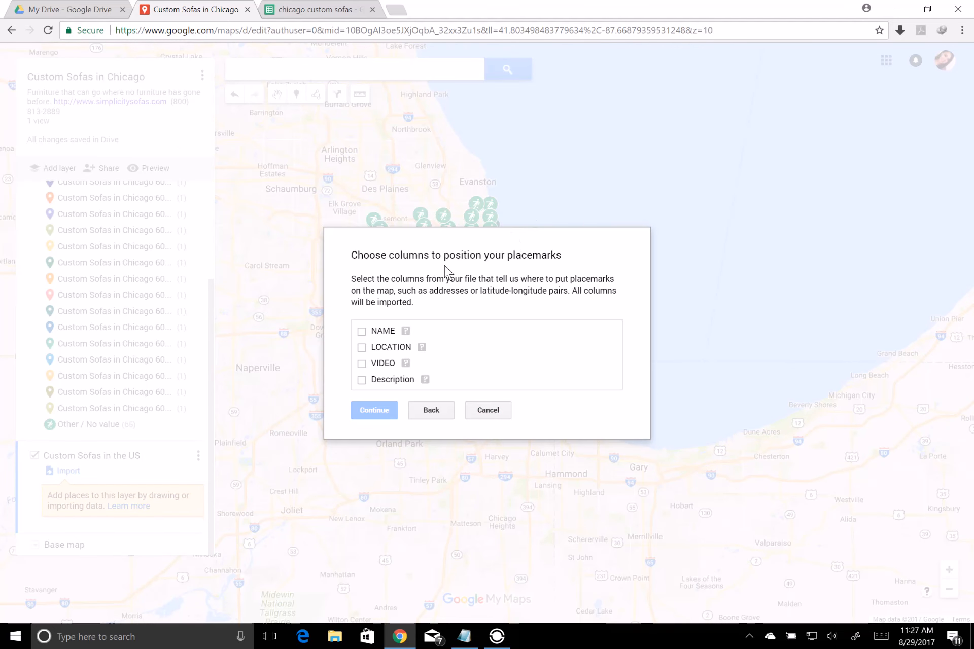
left_click(363, 348)
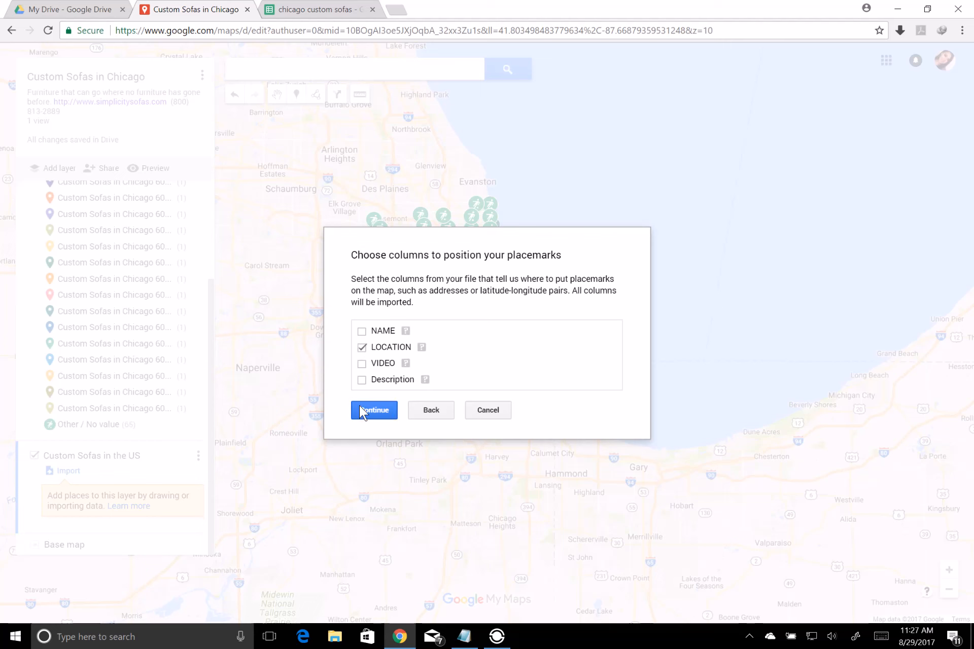
left_click(359, 409)
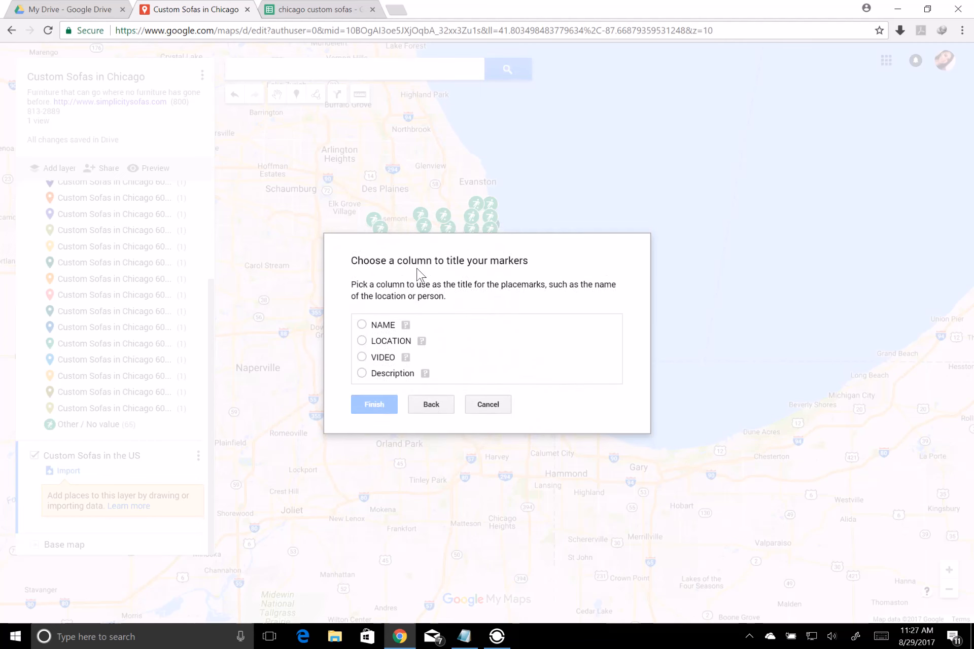
left_click(361, 325)
left_click(358, 403)
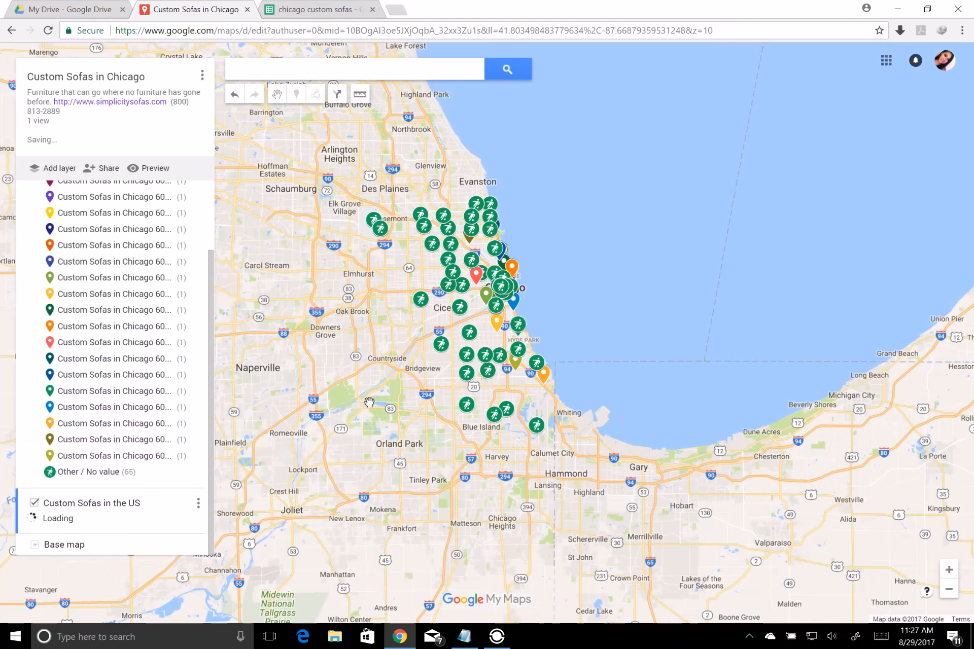
Examine the imported US markers across the country, viewing the details of Salt Lake City, Denver, Jefferson City and Chicago locations
double_click(948, 590)
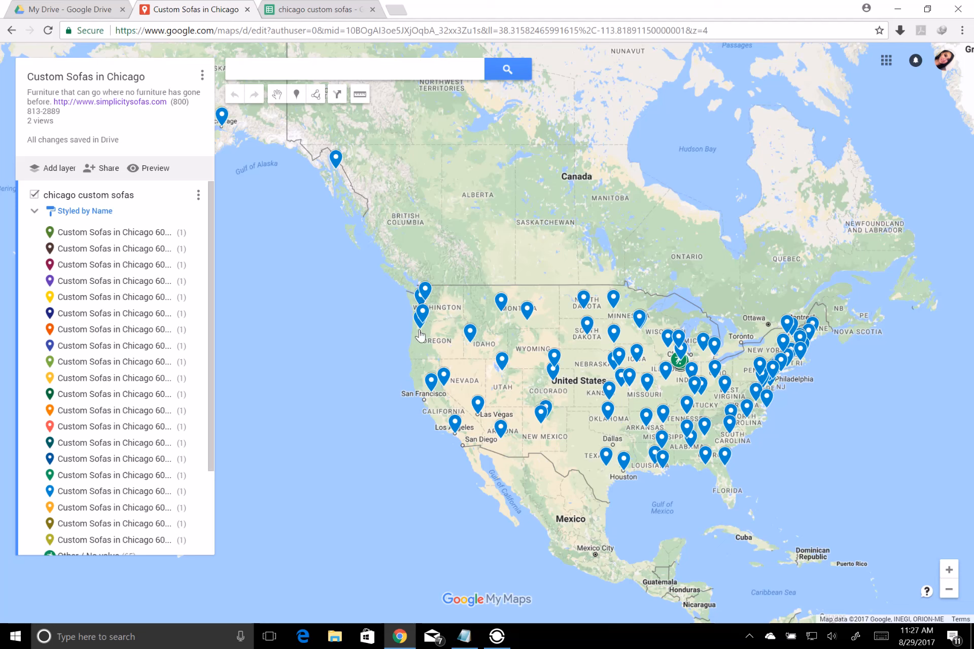
left_click(502, 360)
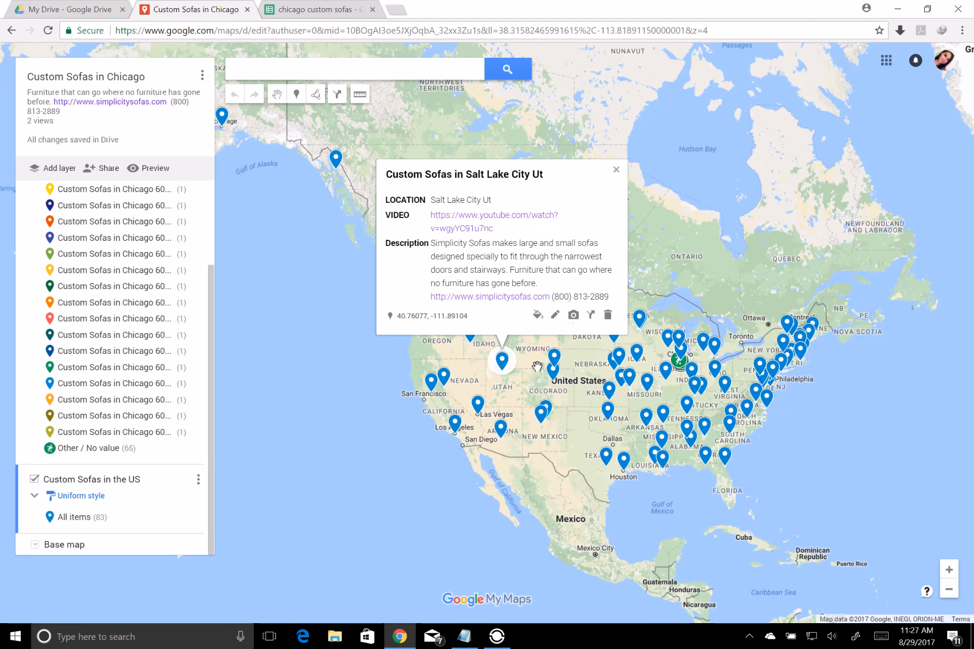
left_click(553, 369)
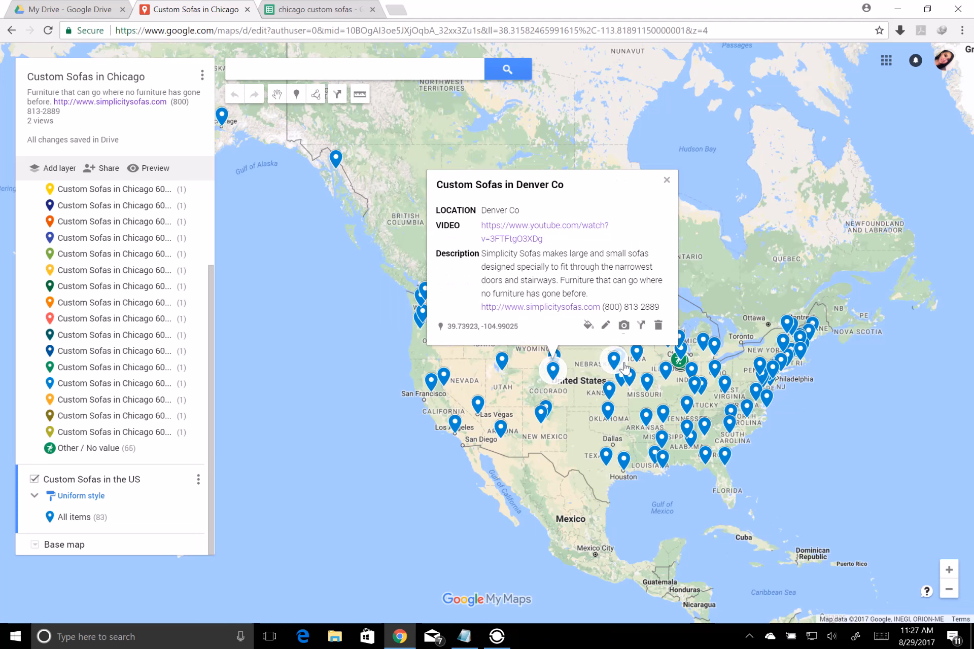
left_click(677, 365)
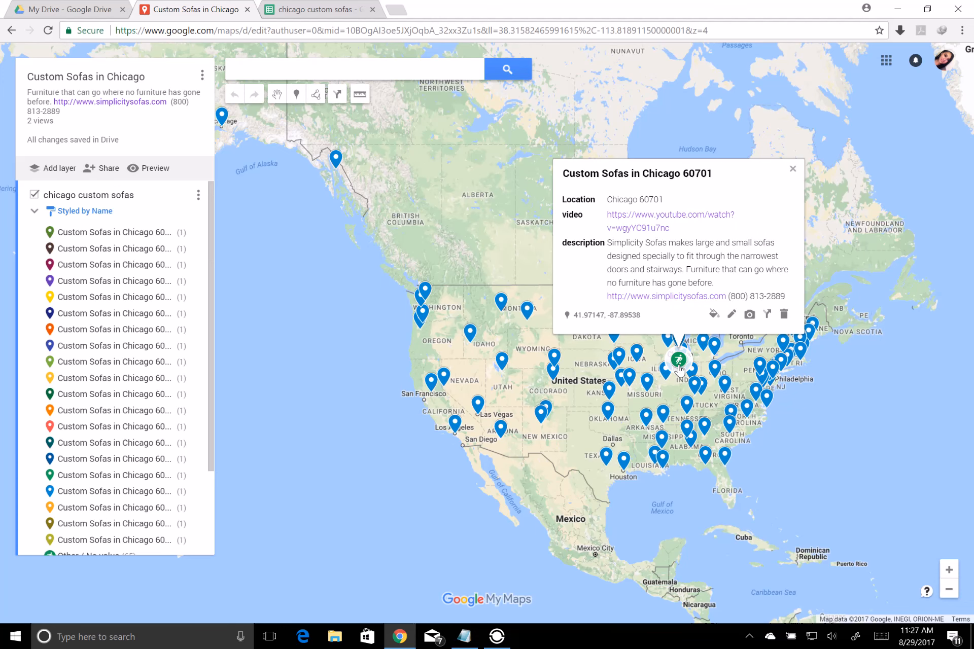
left_click(649, 382)
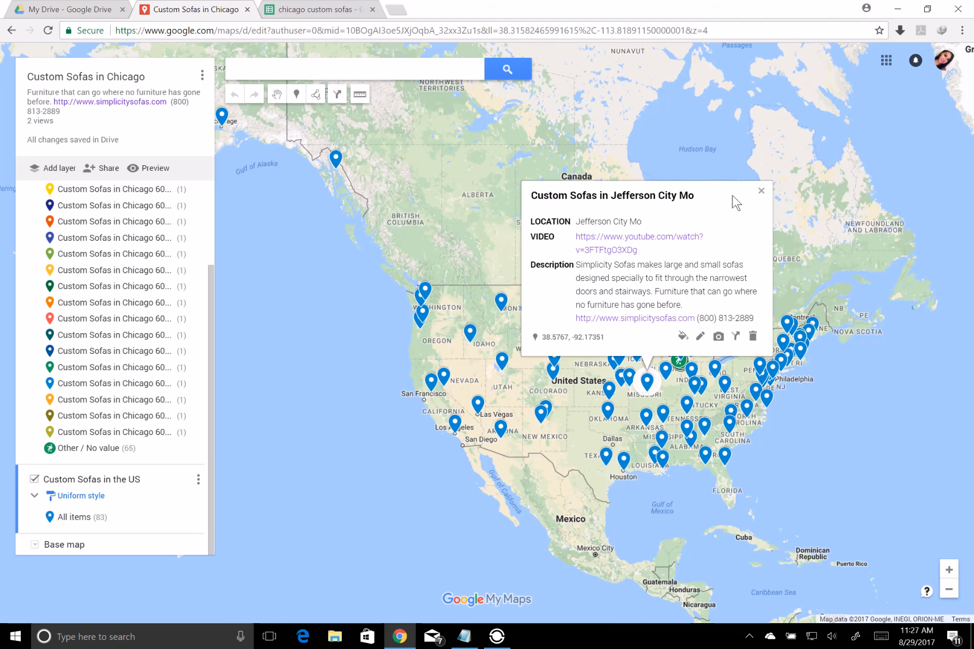
left_click(761, 190)
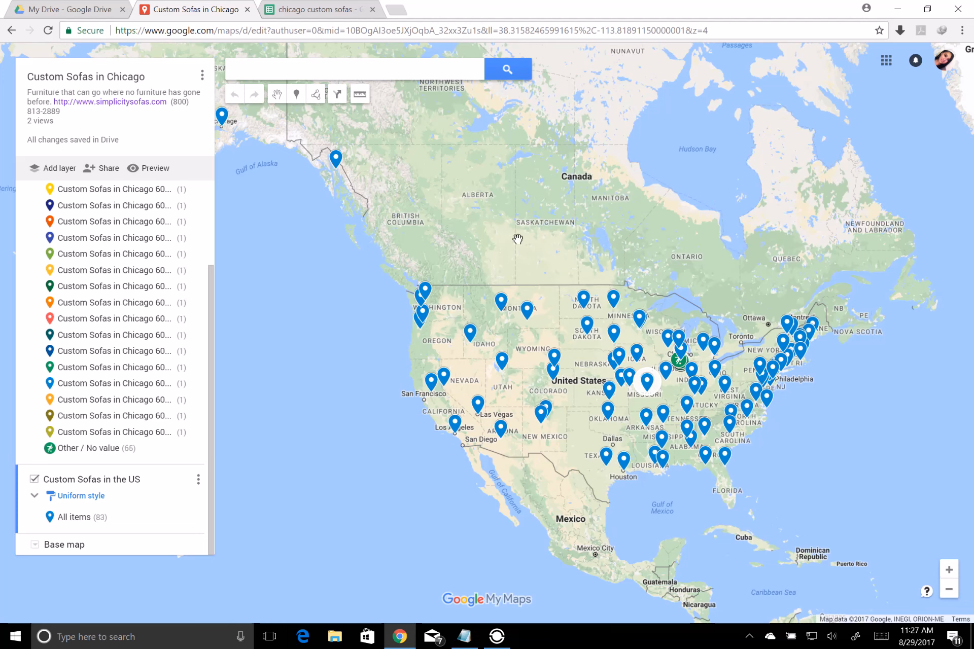
double_click(676, 257)
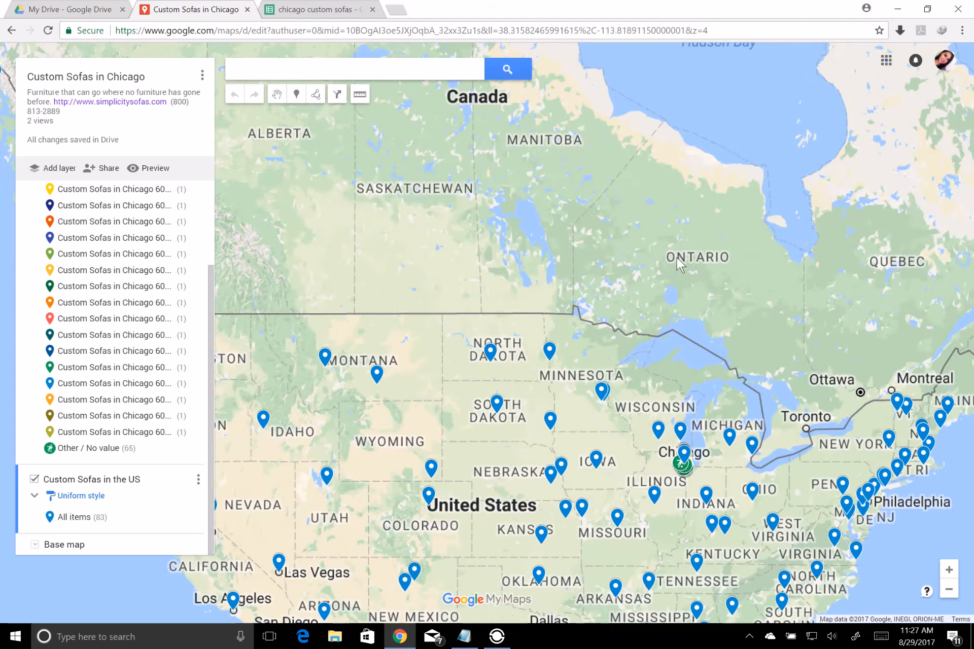
mouse_move(686, 391)
left_mouse_down()
mouse_move(652, 333)
mouse_move(548, 231)
left_mouse_up()
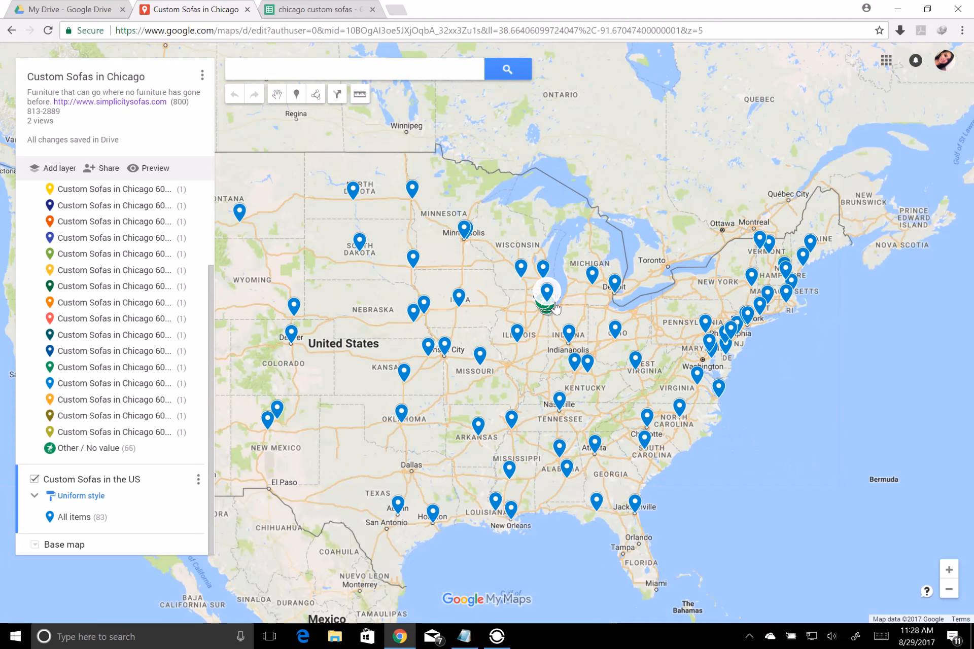
left_click(546, 292)
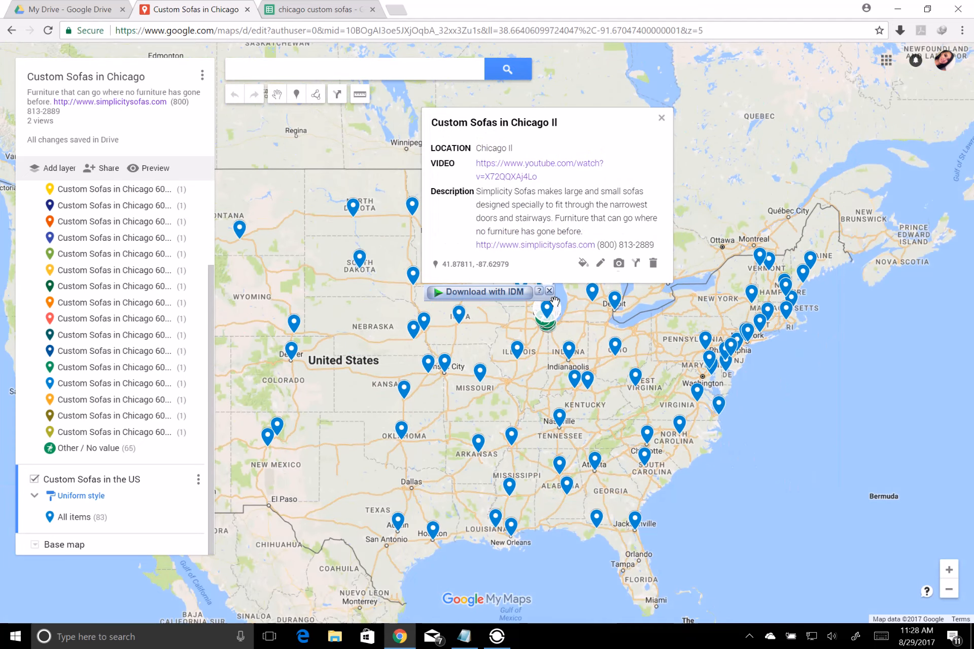
double_click(577, 322)
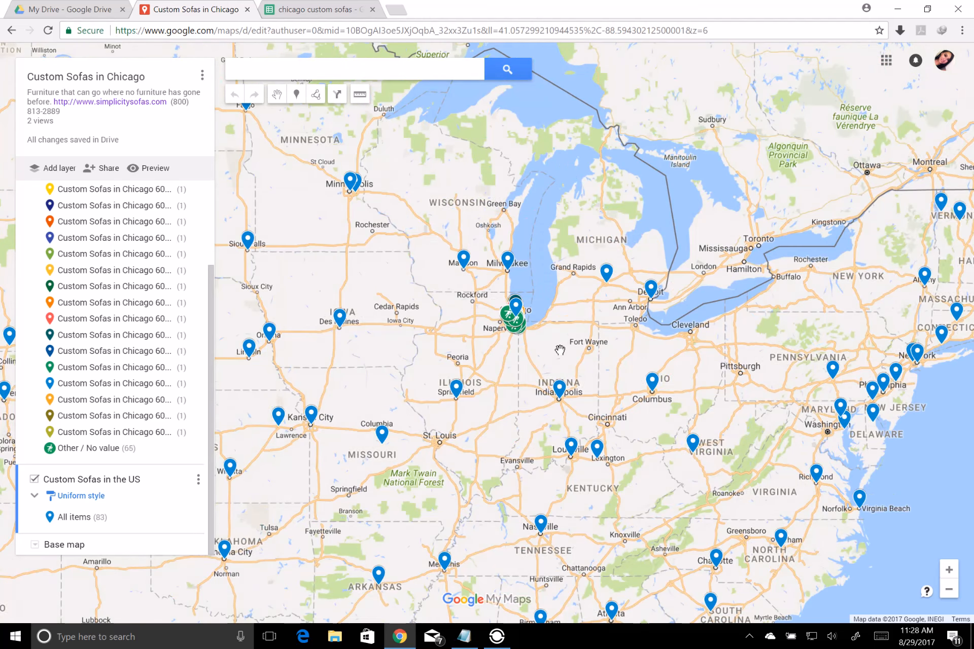
Examine the cluster of Chicago zip-code markers up close on the map
double_click(558, 342)
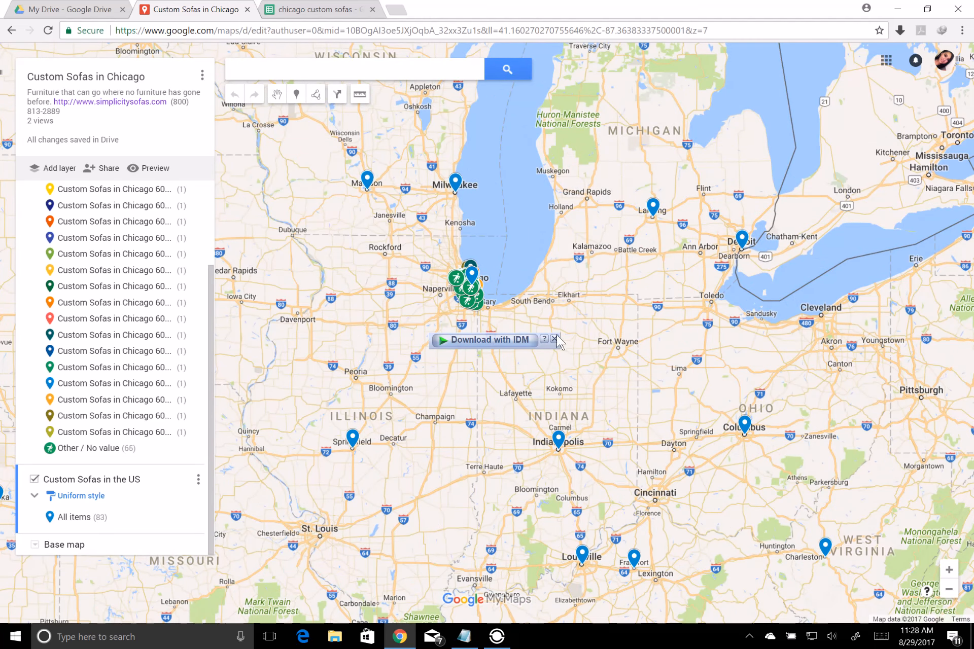
left_click(555, 339)
left_click_drag(520, 315, 586, 314)
double_click(585, 314)
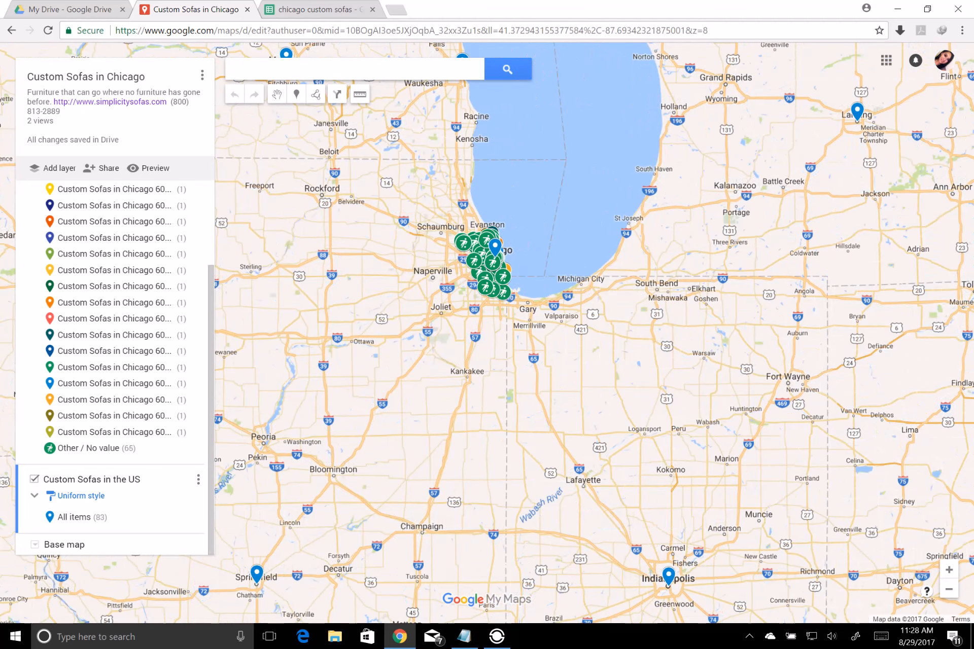
double_click(554, 256)
left_click_drag(500, 294, 630, 294)
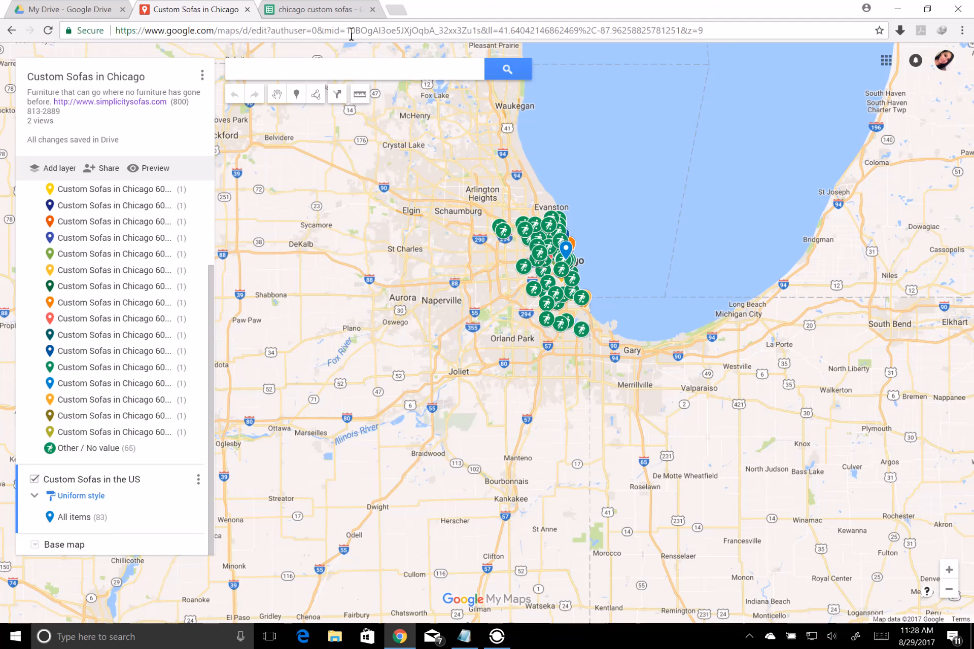
Review the name, location, video and description columns of the chicago custom sofas spreadsheet, and return to the map
left_click(325, 9)
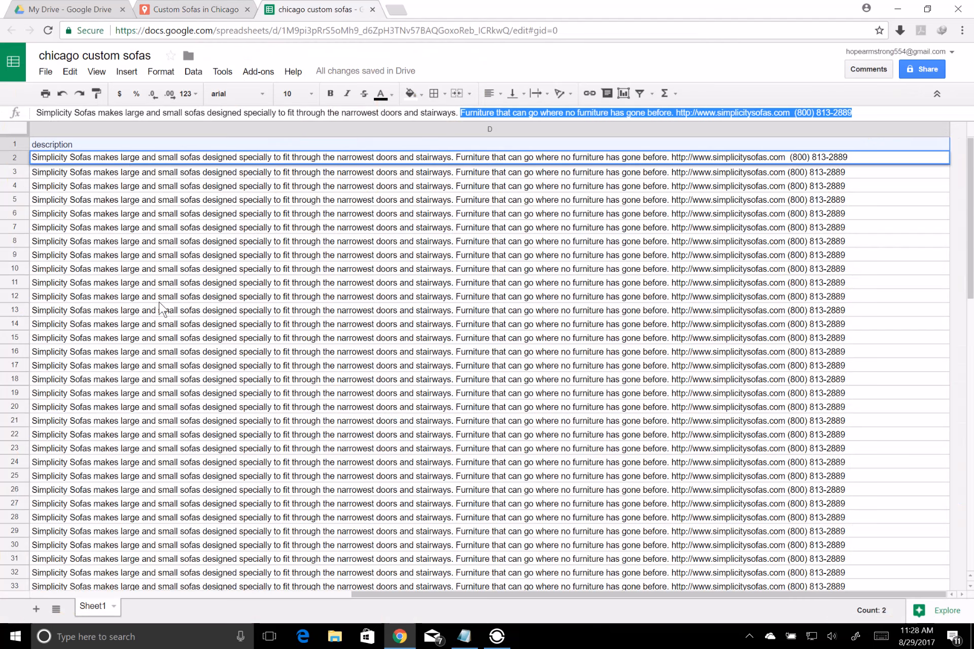
left_click(264, 594)
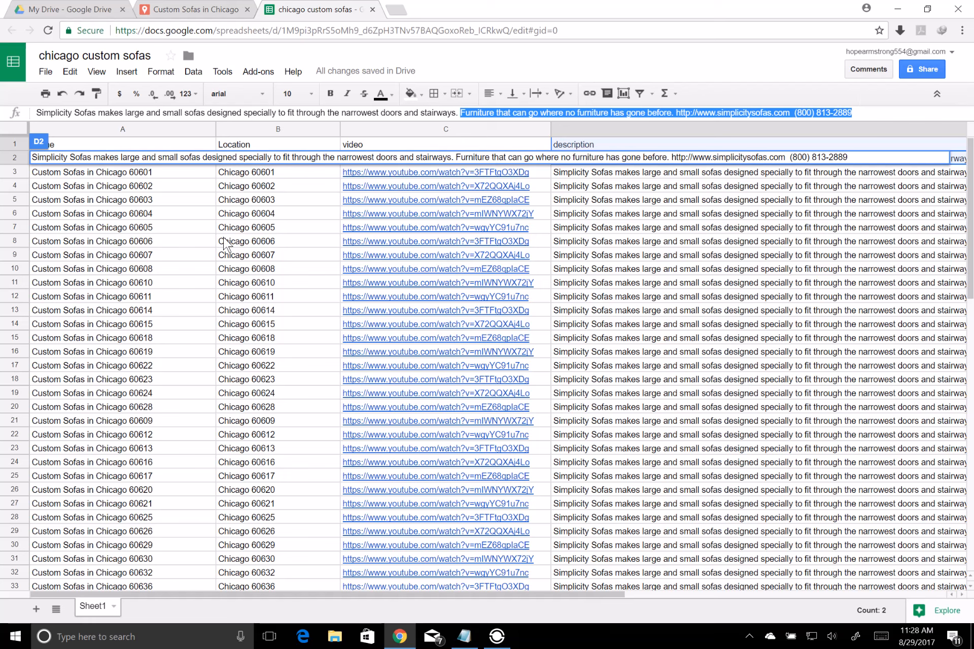
left_click(197, 9)
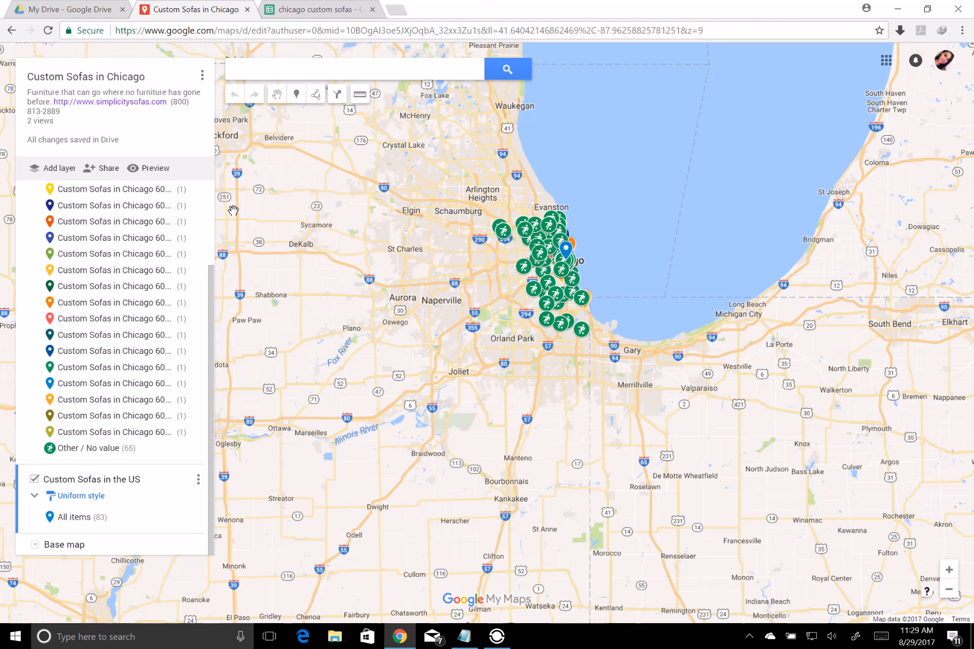
Share the map as Public on the web with view access, and prevent editors from changing access and adding new people
left_click(104, 169)
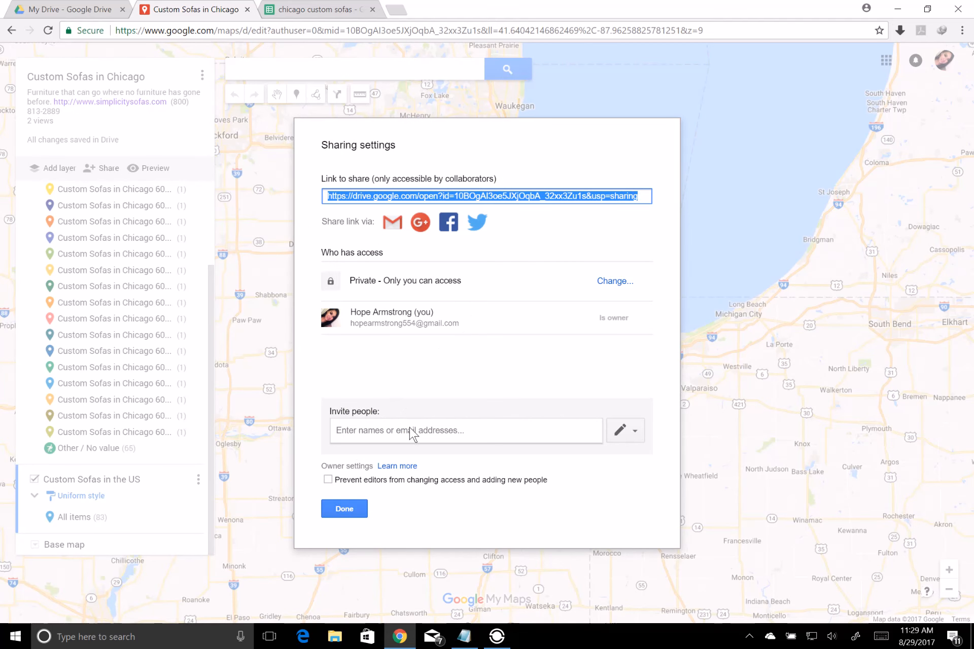
left_click(611, 284)
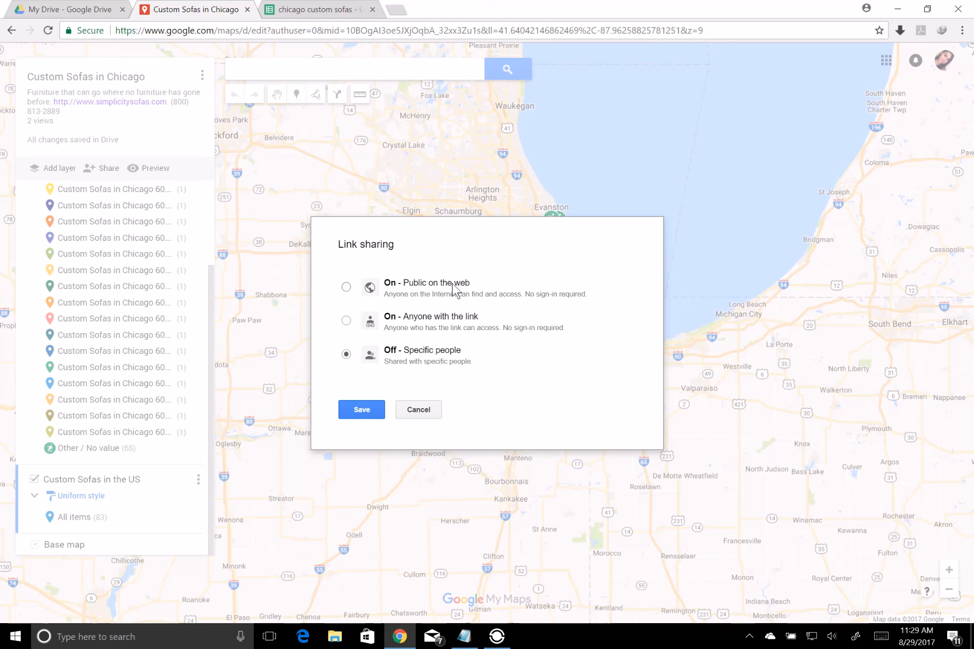
left_click(346, 287)
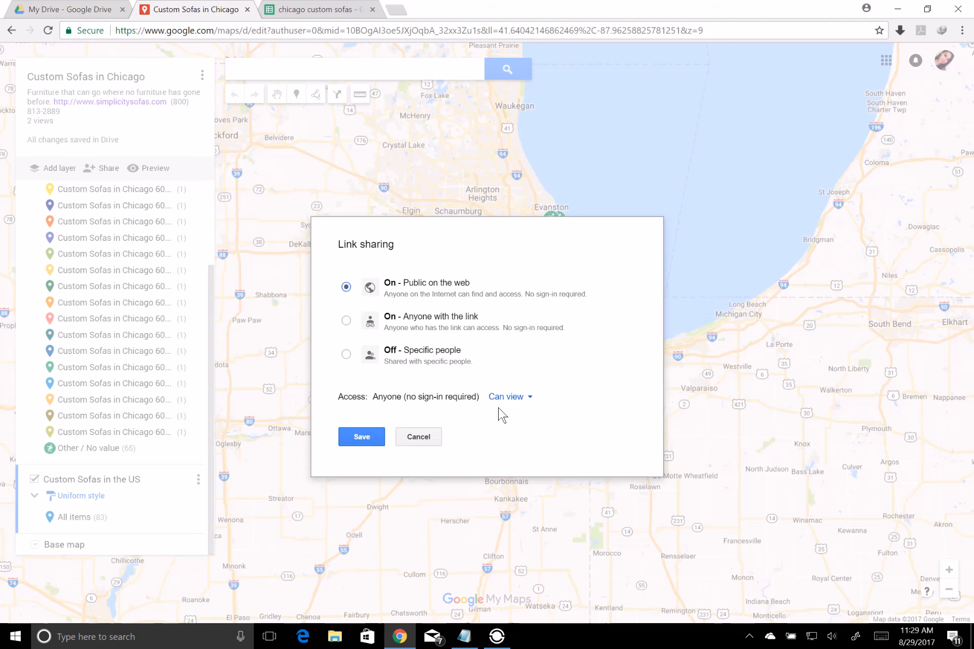
left_click(381, 440)
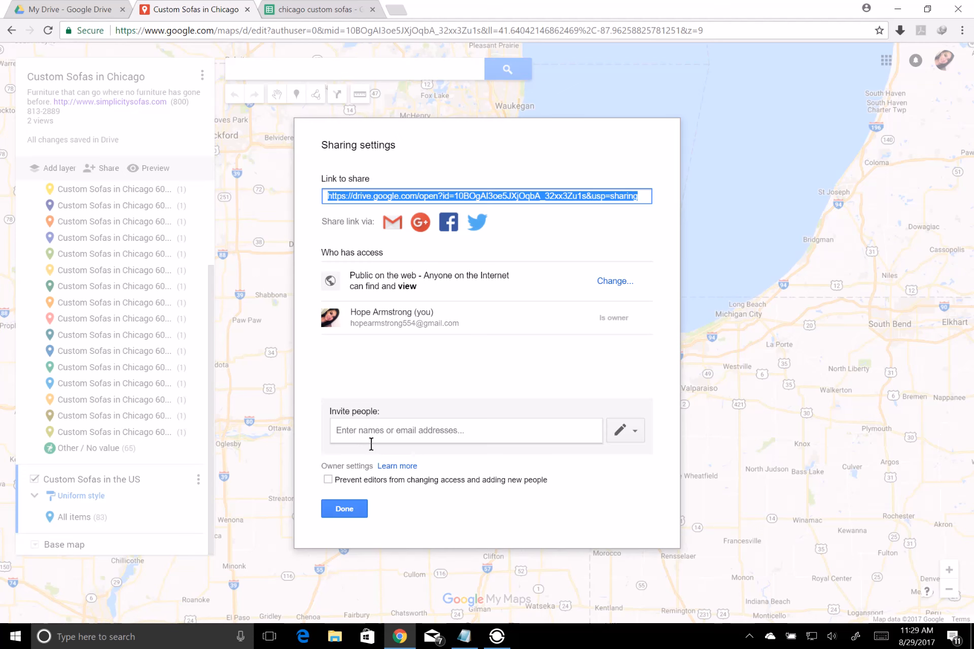
left_click(327, 479)
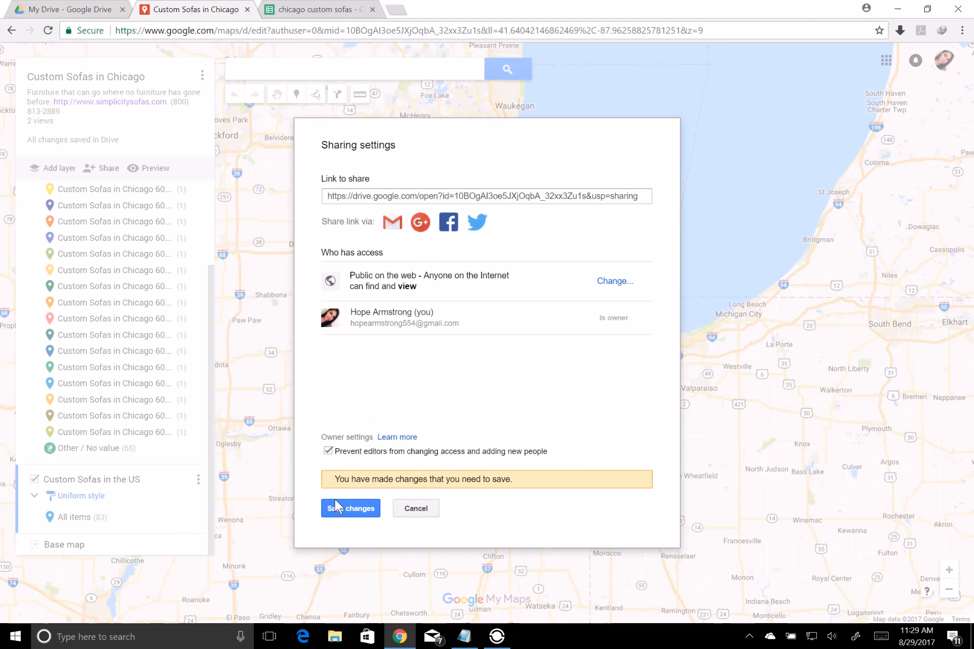
left_click(335, 506)
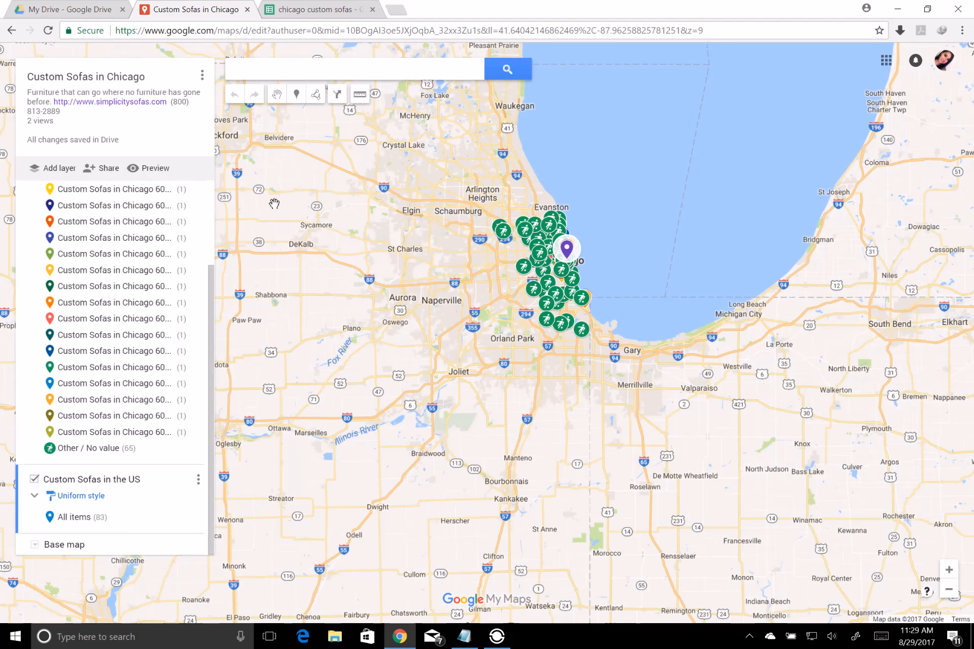
Preview the map in view-only mode and inspect markers including Helena, Albuquerque, Springfield, Chicago 60701 and Philadelphia
left_click(152, 167)
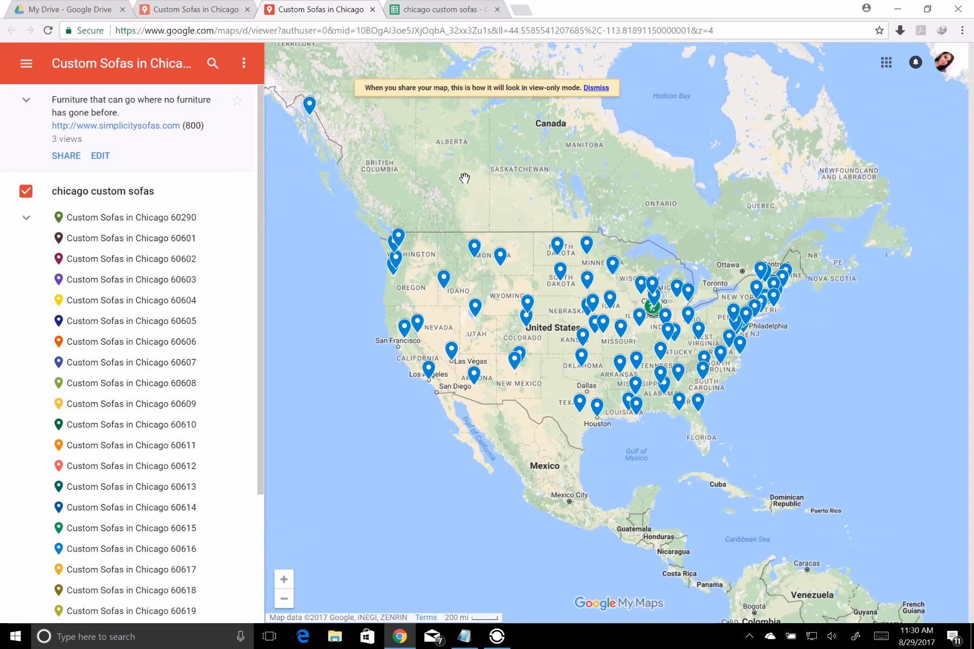
left_click(474, 251)
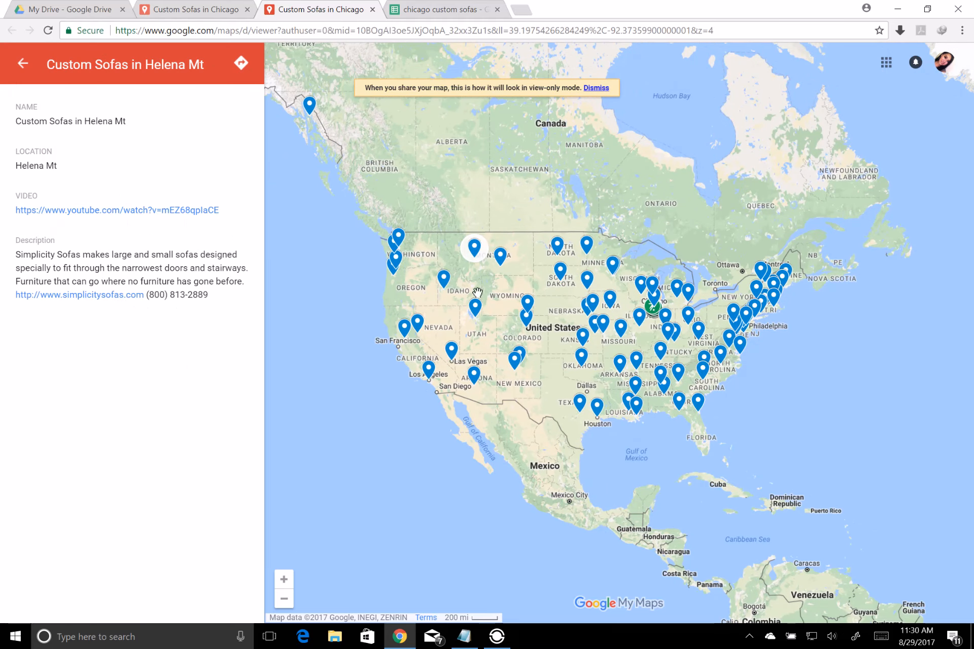
left_click(475, 309)
left_click(514, 359)
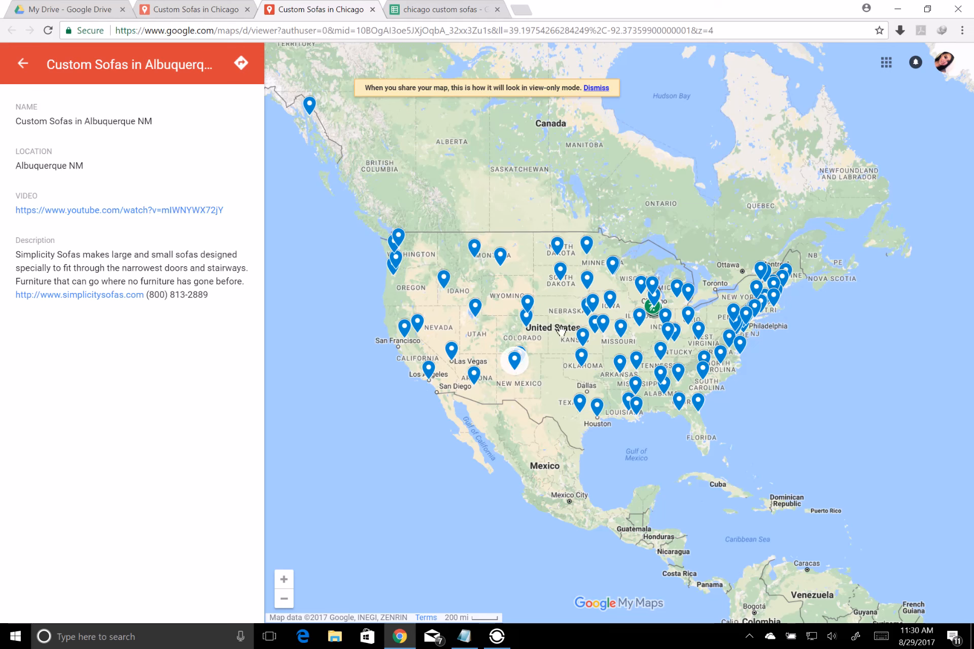
left_click(641, 311)
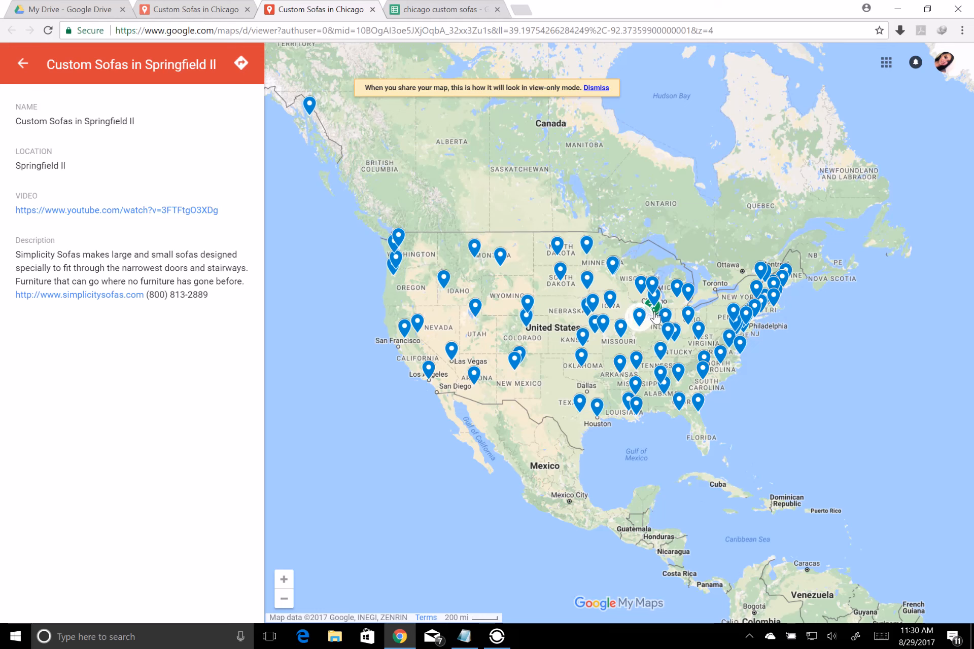
left_click(654, 315)
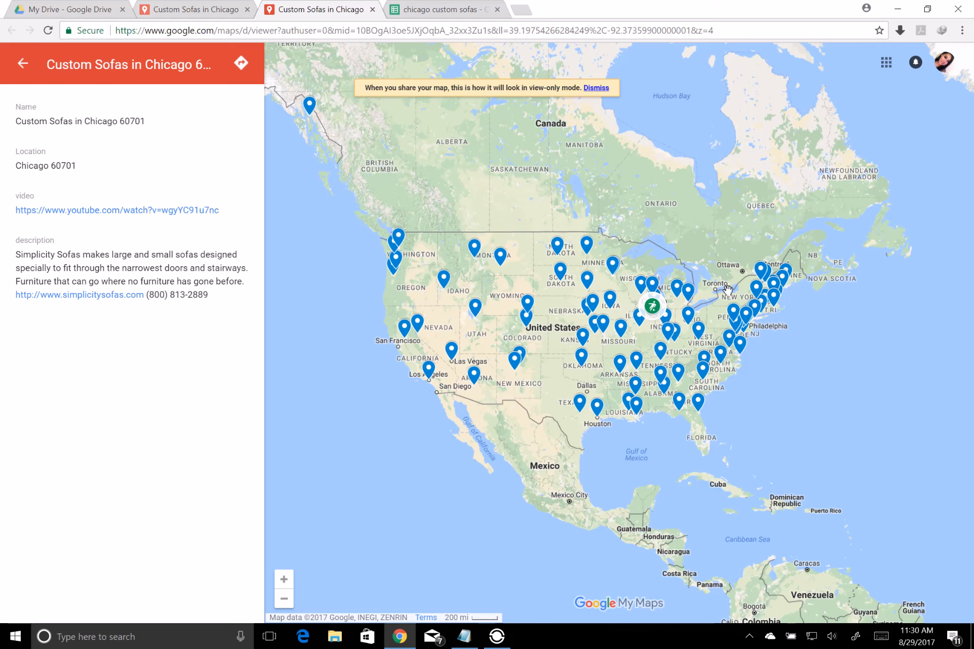
left_click(746, 314)
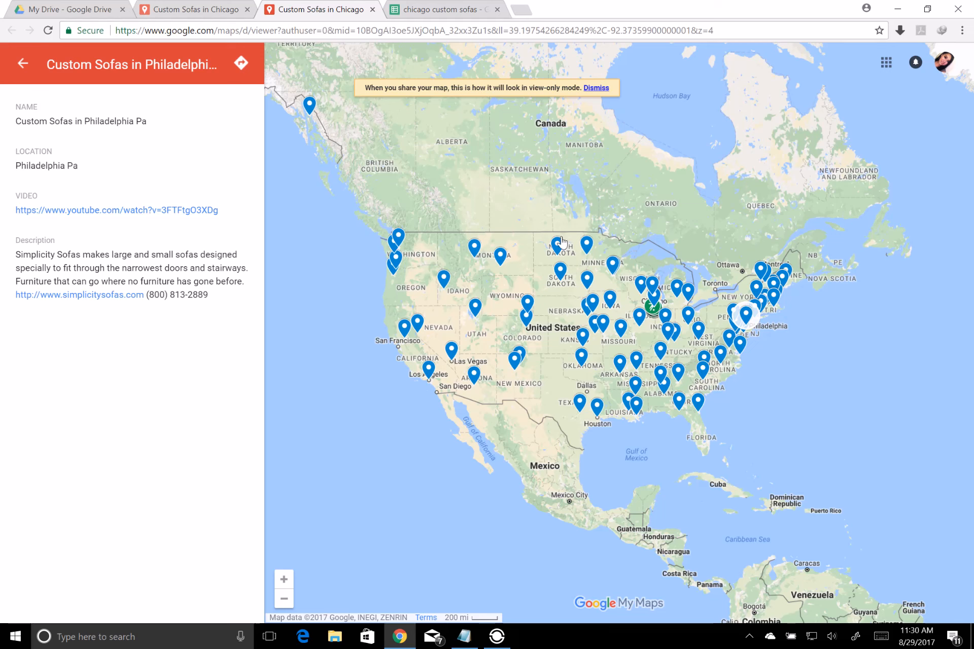
left_click(499, 638)
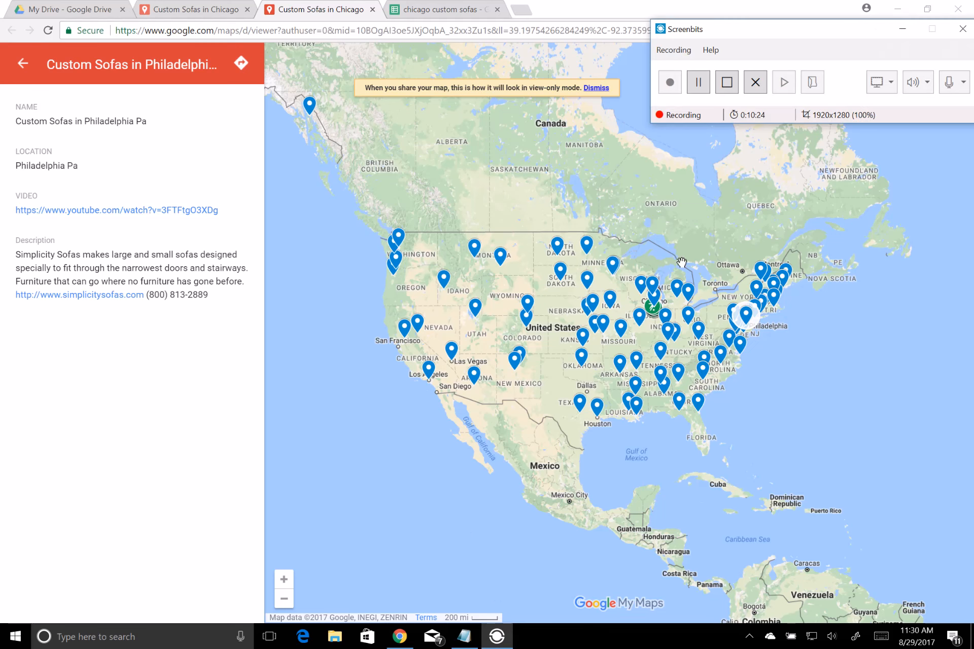